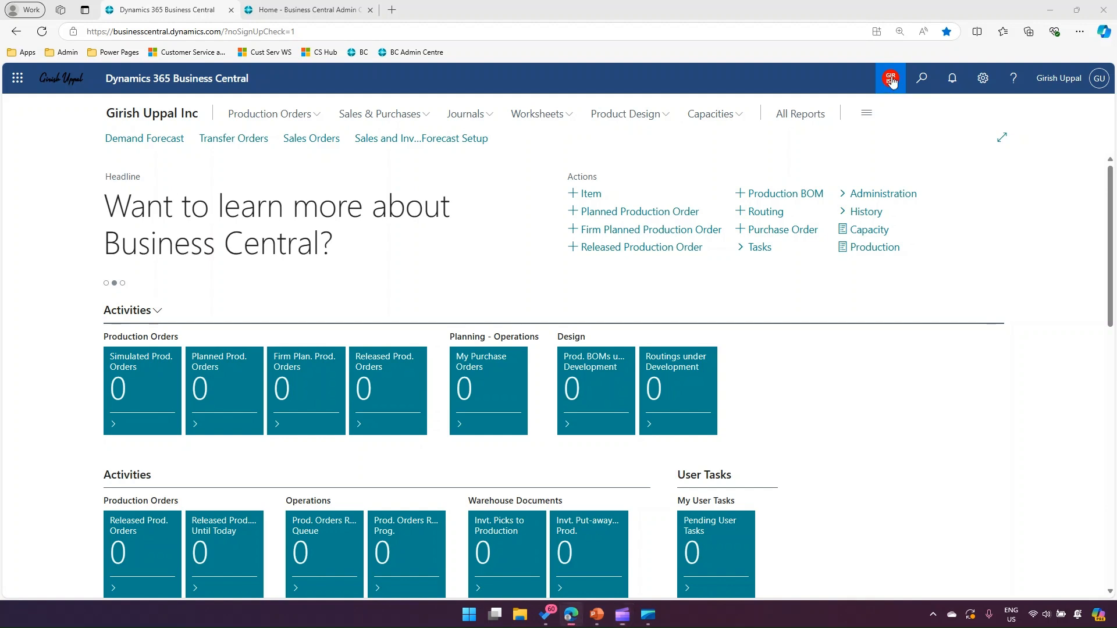
Open the list of available companies and compare which companies show a custom badge and which show the default icon
left_click(891, 79)
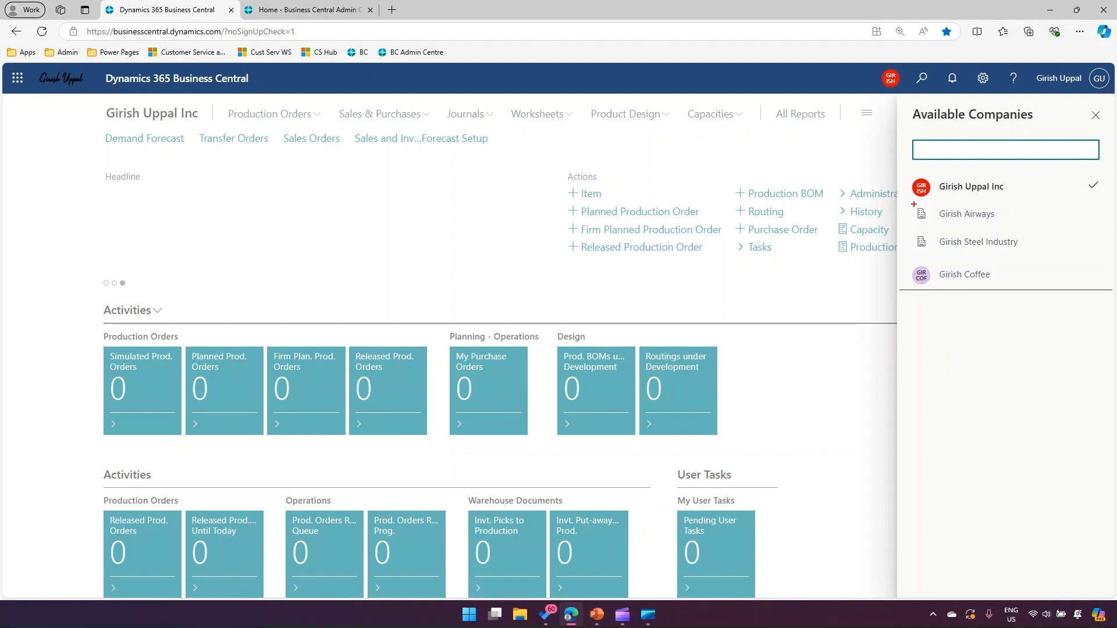
left_click_drag(918, 217, 1004, 225)
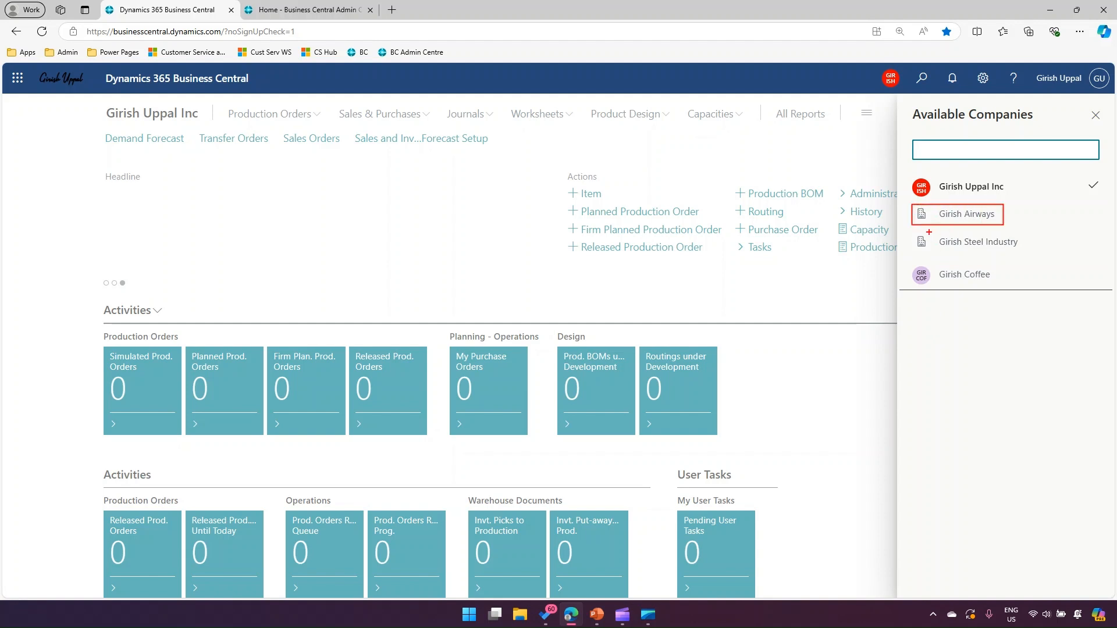
left_click_drag(912, 231, 1029, 254)
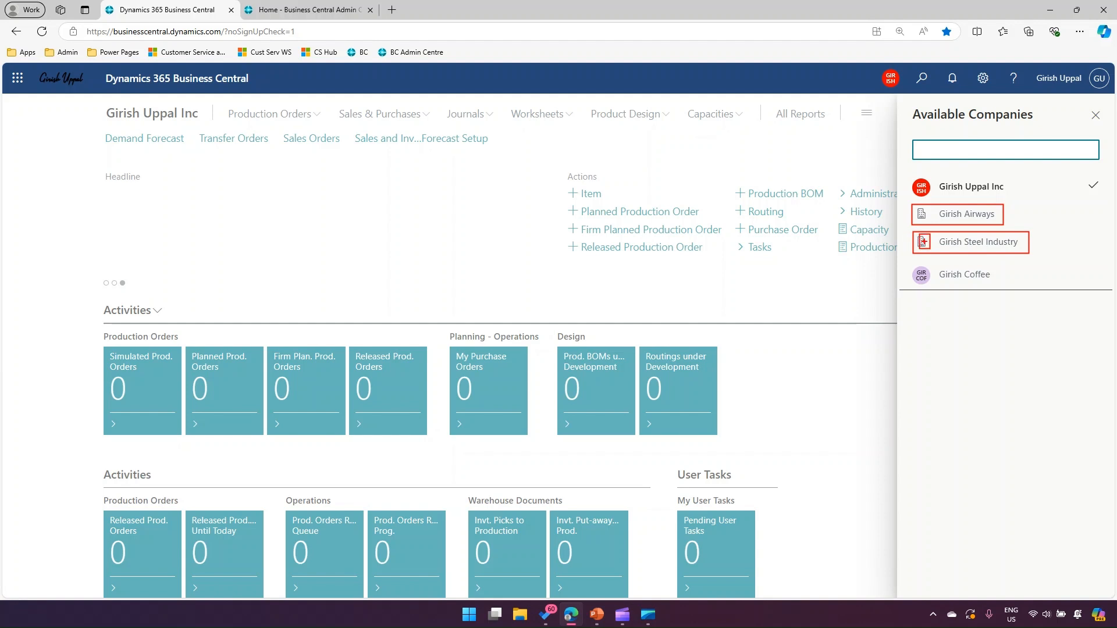
left_click_drag(916, 205, 931, 225)
left_click_drag(915, 274, 932, 287)
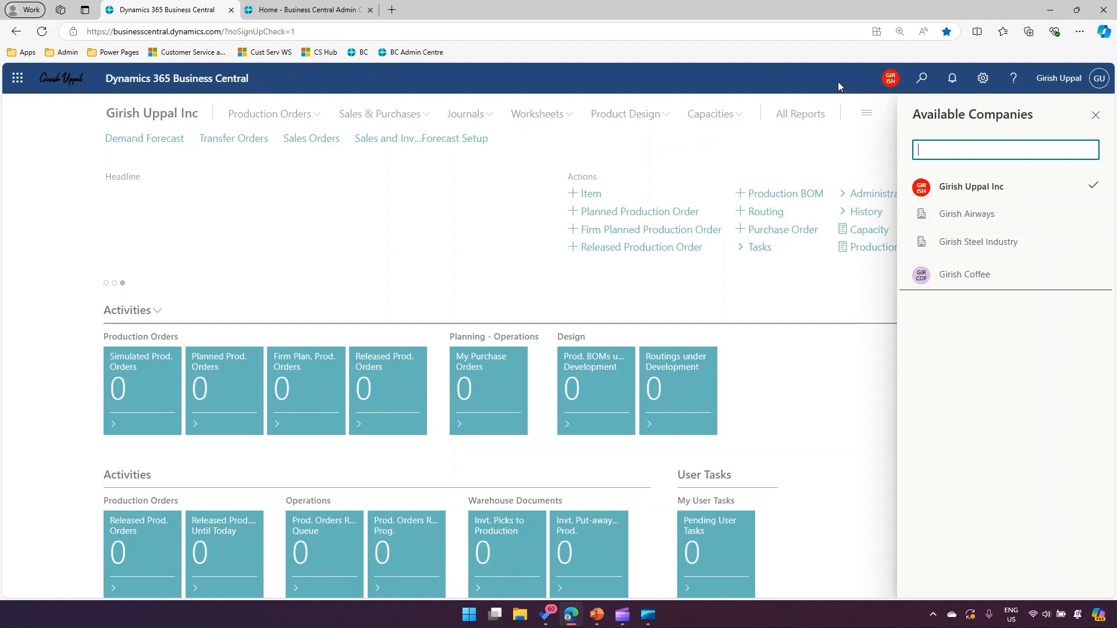
Reopen the available companies list and open the Girish Coffee company in a new browser tab
left_click(890, 80)
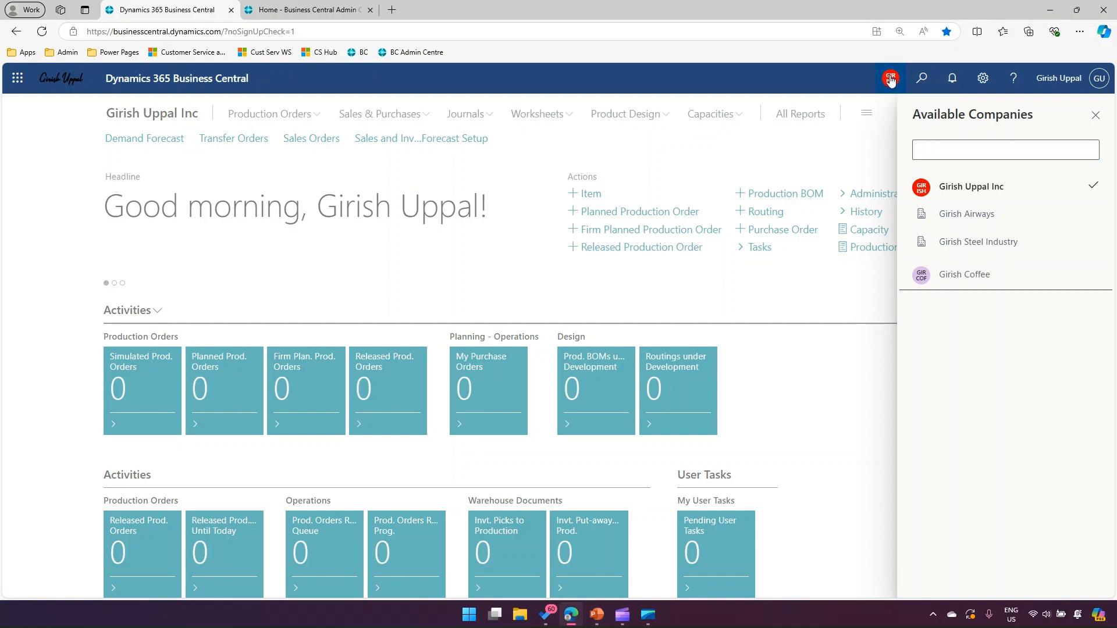
left_click(891, 80)
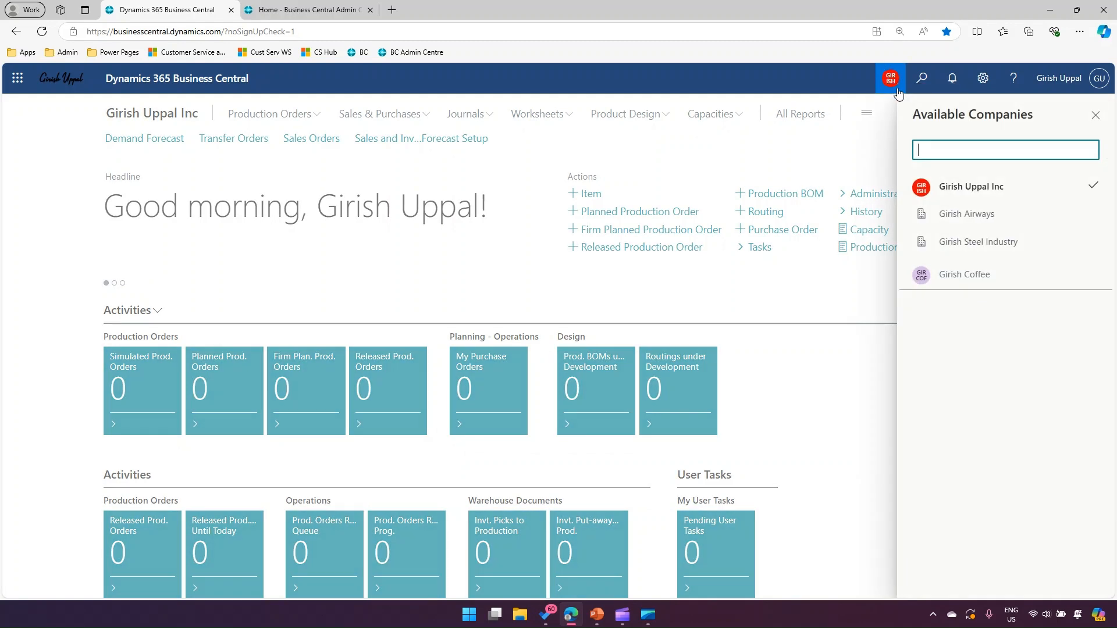
left_click(951, 278)
left_click(1091, 307)
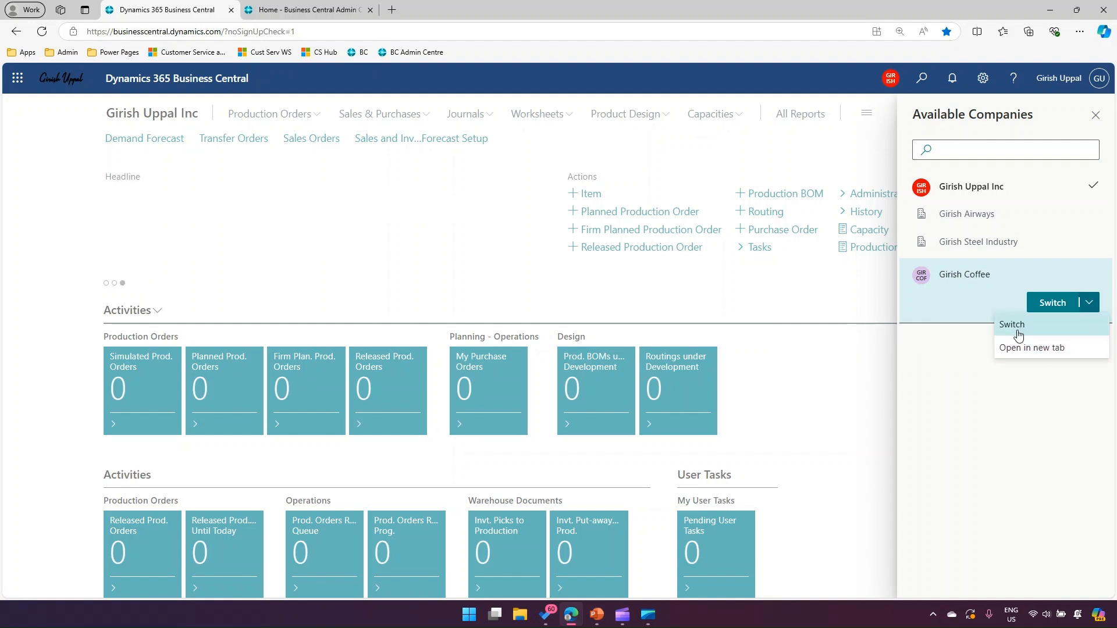
left_click(1022, 348)
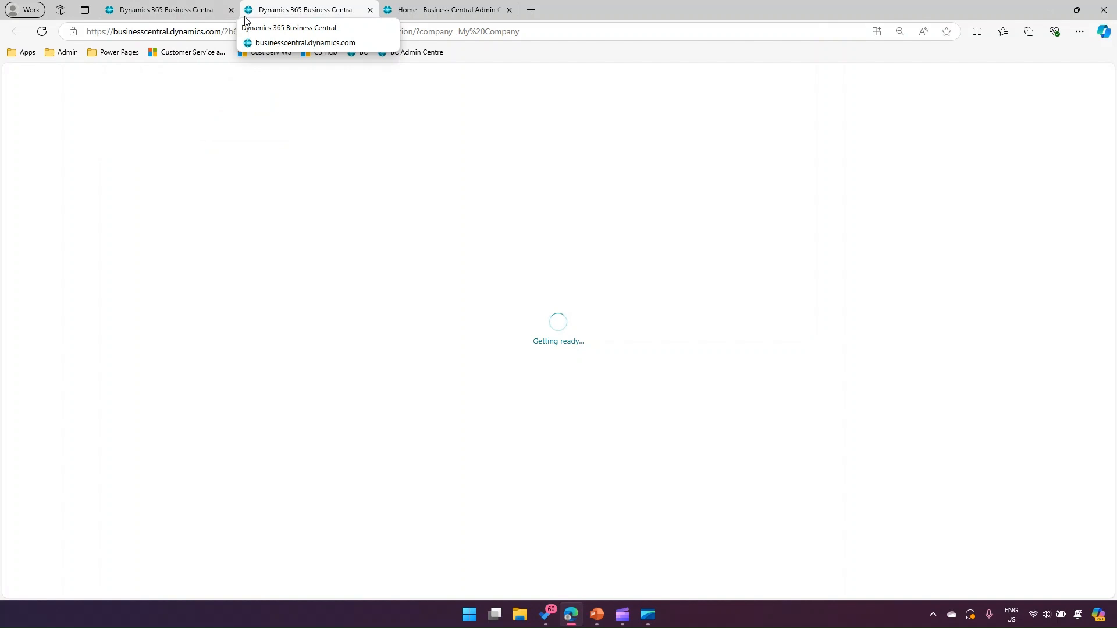
Alternate between the original company's tab and the newly opened Girish Coffee tab, ending on the original company
left_click(185, 8)
left_click(262, 9)
left_click(187, 9)
left_click(279, 9)
left_click(203, 10)
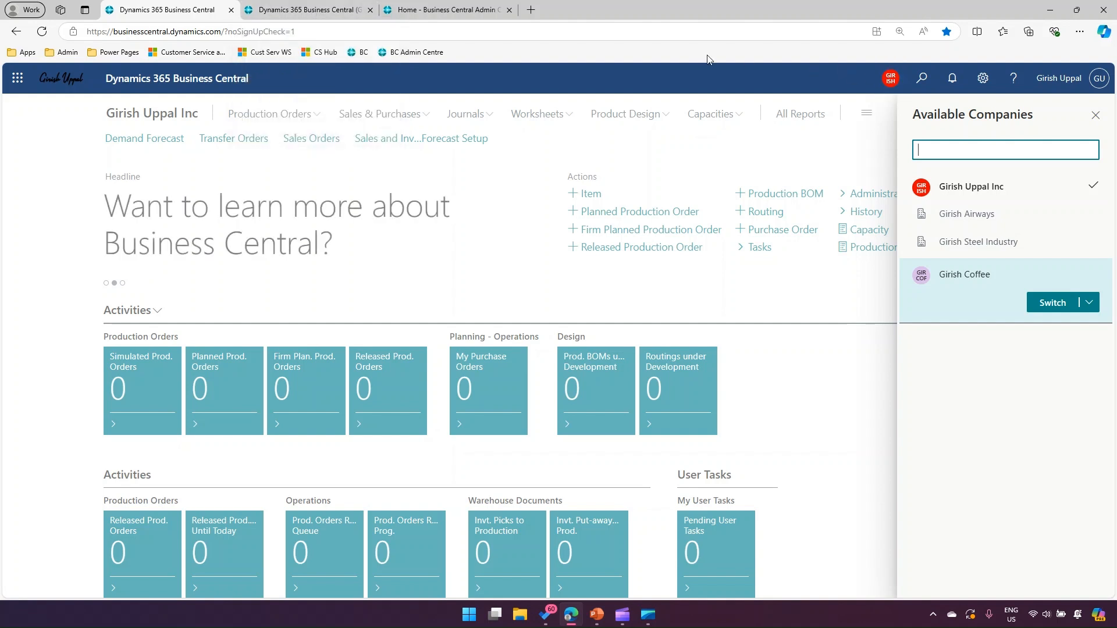
left_click(977, 32)
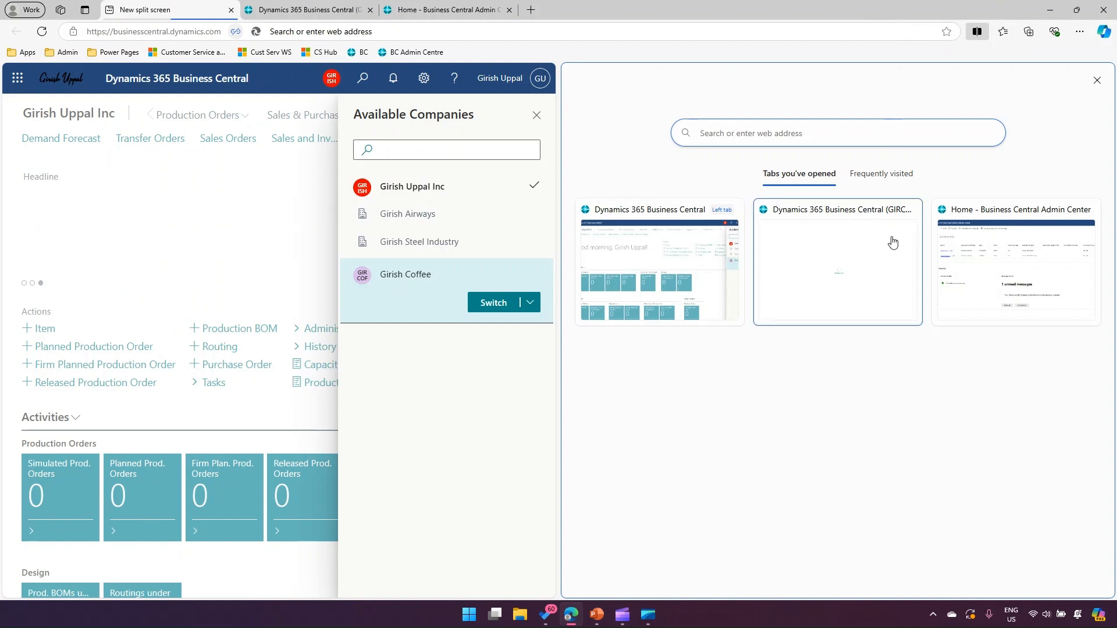
left_click(973, 244)
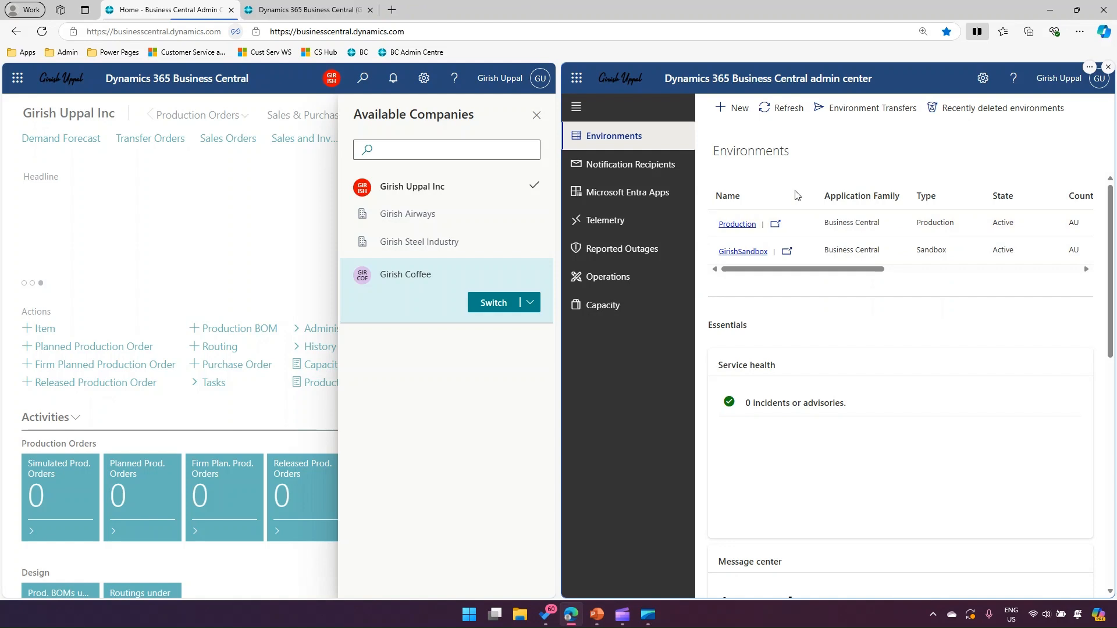
left_click(1108, 67)
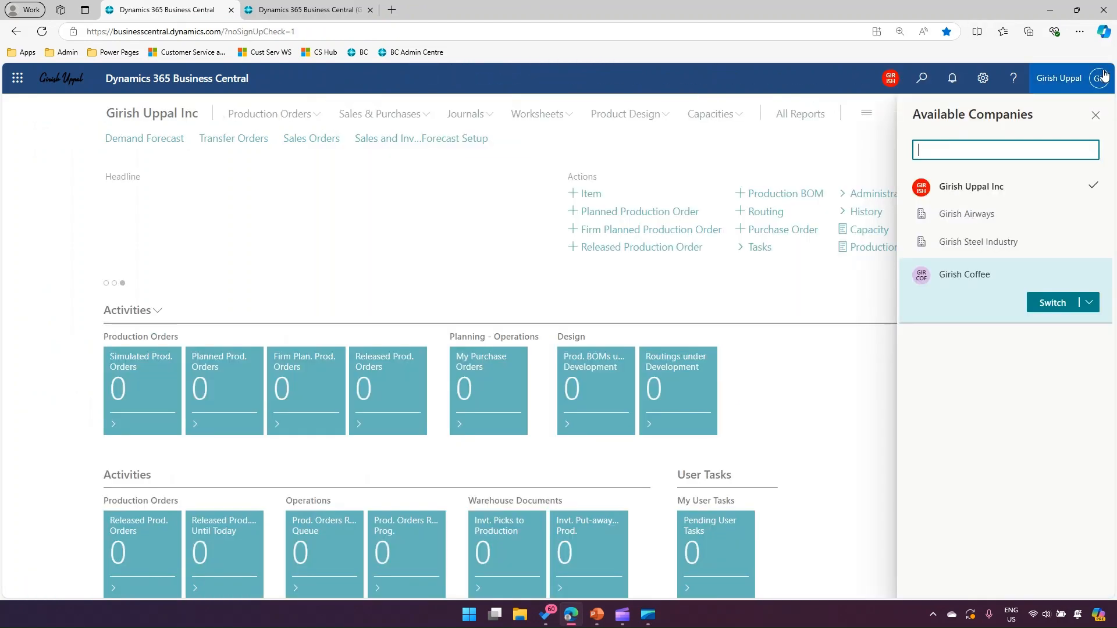
Compare the home pages of the original company and Girish Coffee in their separate browser tabs
left_click(187, 14)
left_click(187, 14)
left_click(295, 14)
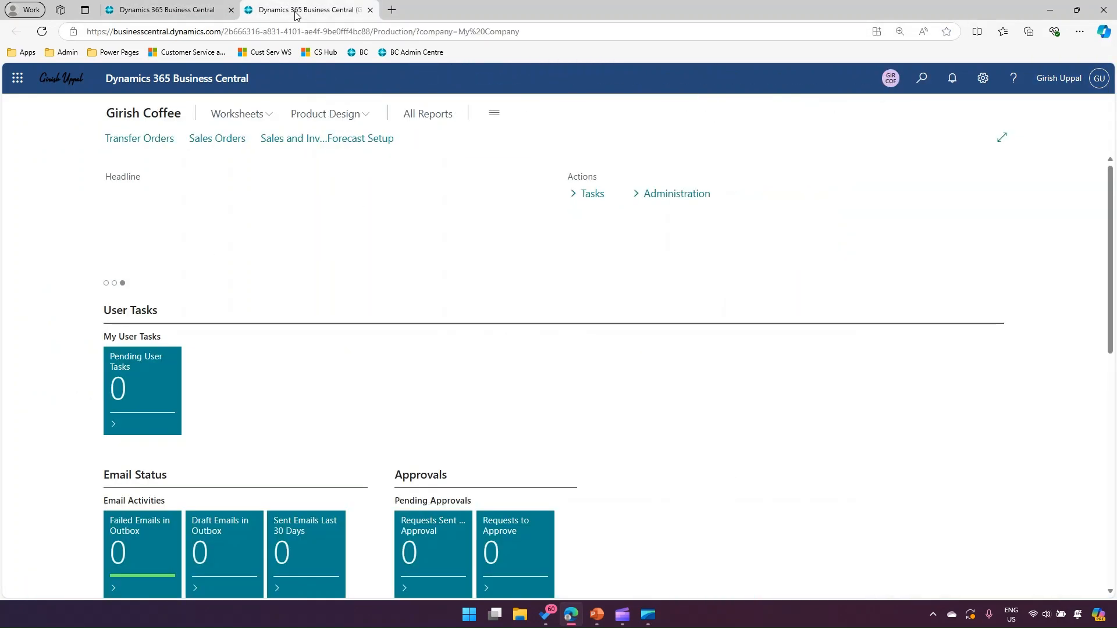
left_click(197, 13)
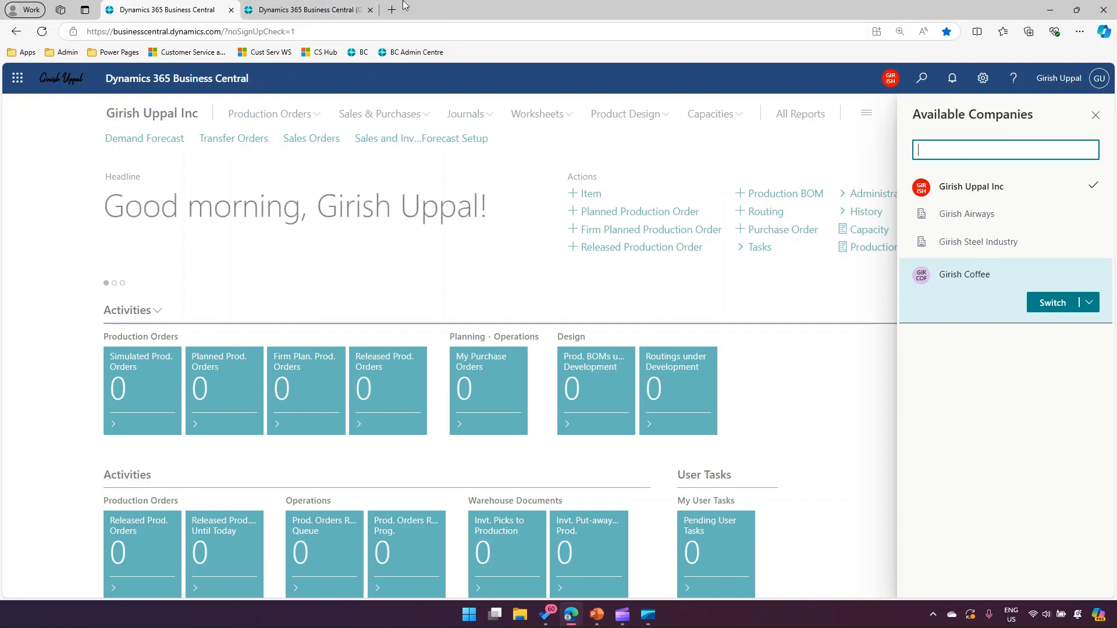
left_click(343, 10)
View the original company and Girish Coffee side by side in a split screen, then close the Girish Coffee pane
left_click(177, 8)
left_click(977, 31)
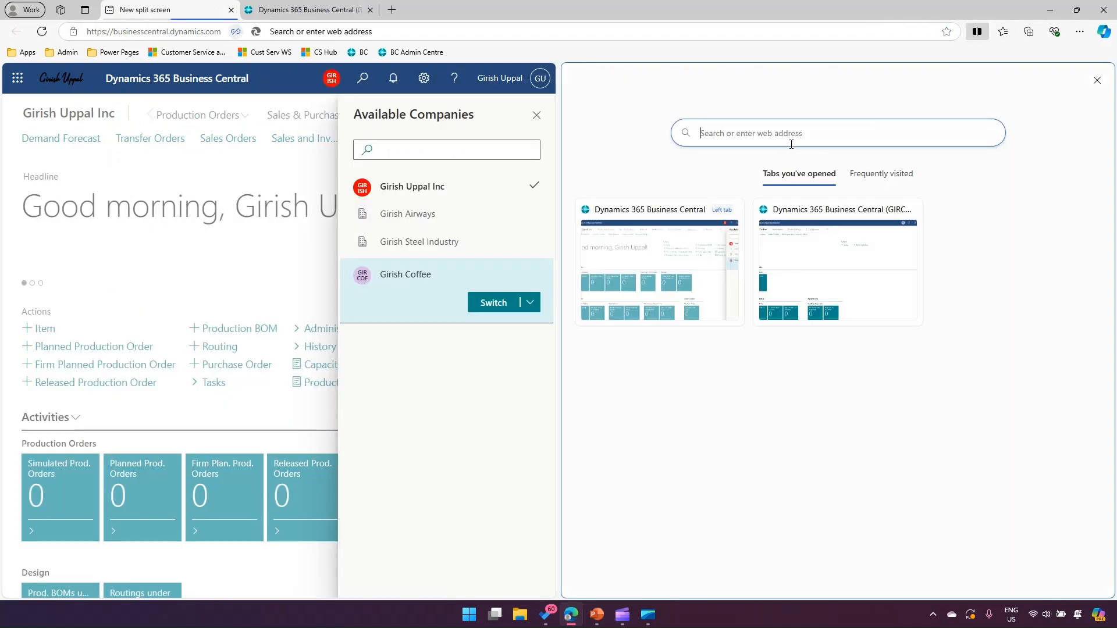
left_click(824, 251)
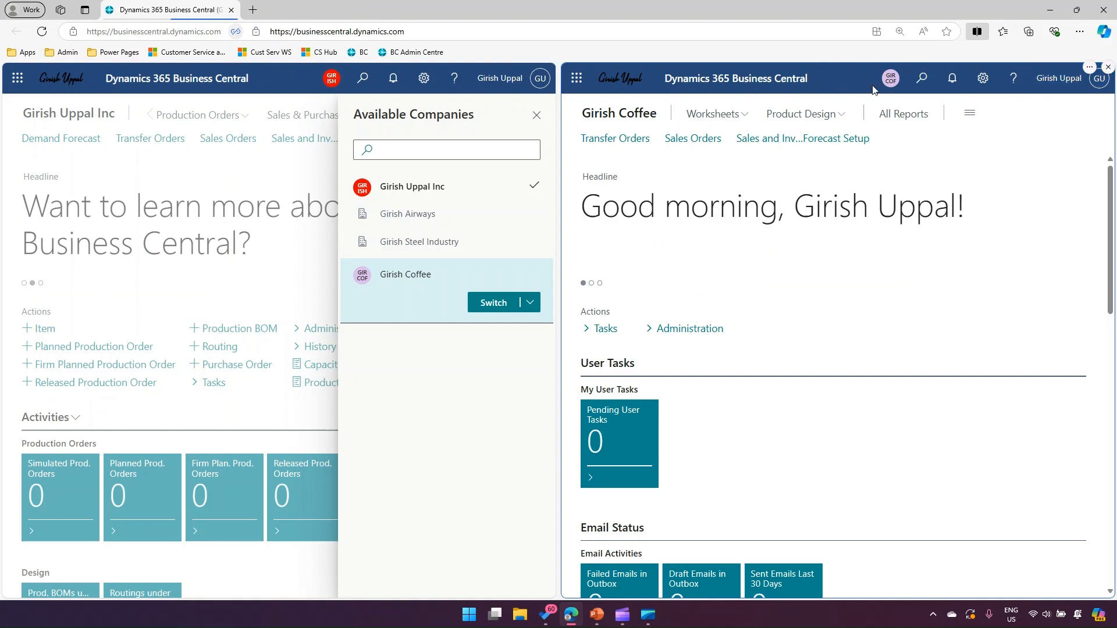
left_click(1108, 67)
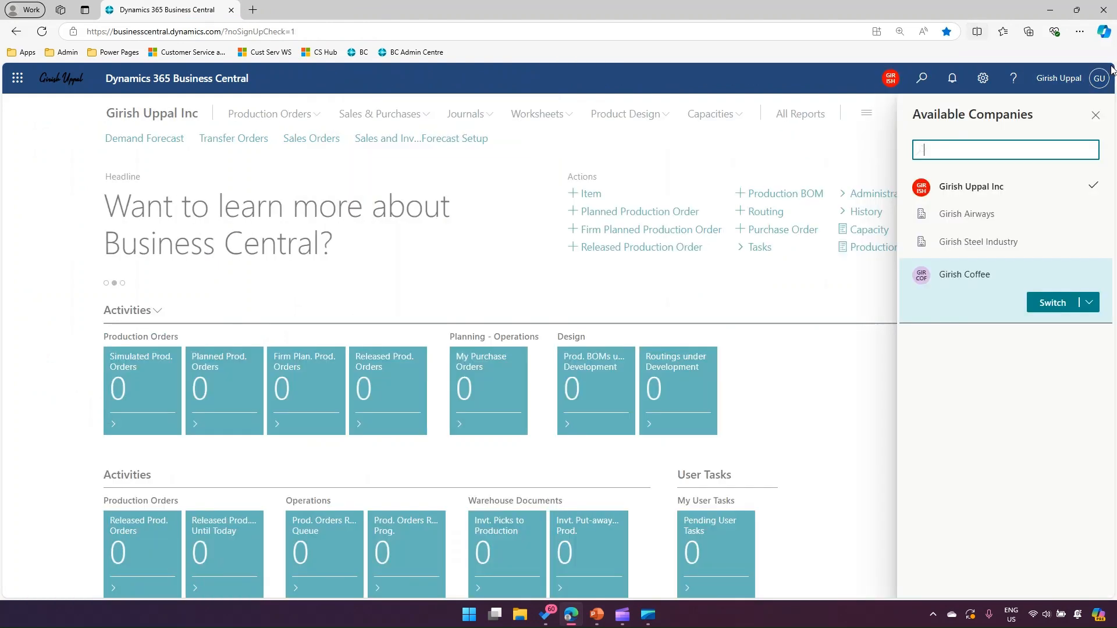
Switch the current session to the Girish Airways company from the available companies list
left_click(961, 215)
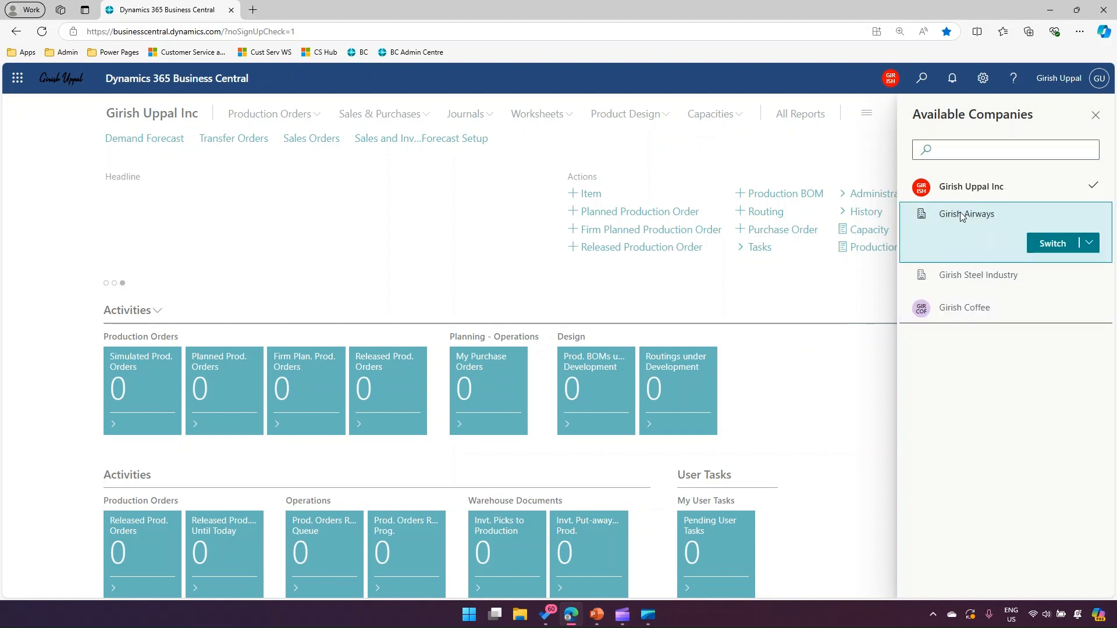
left_click(1055, 245)
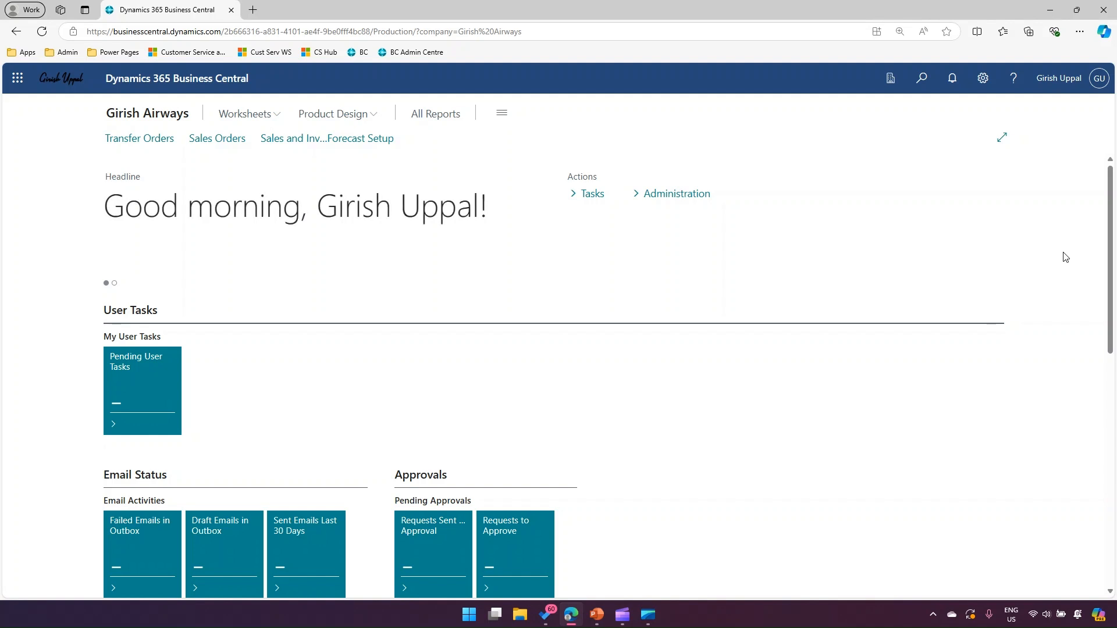
Open the Company Information page of Girish Airways at its Company Badge section
left_click(982, 81)
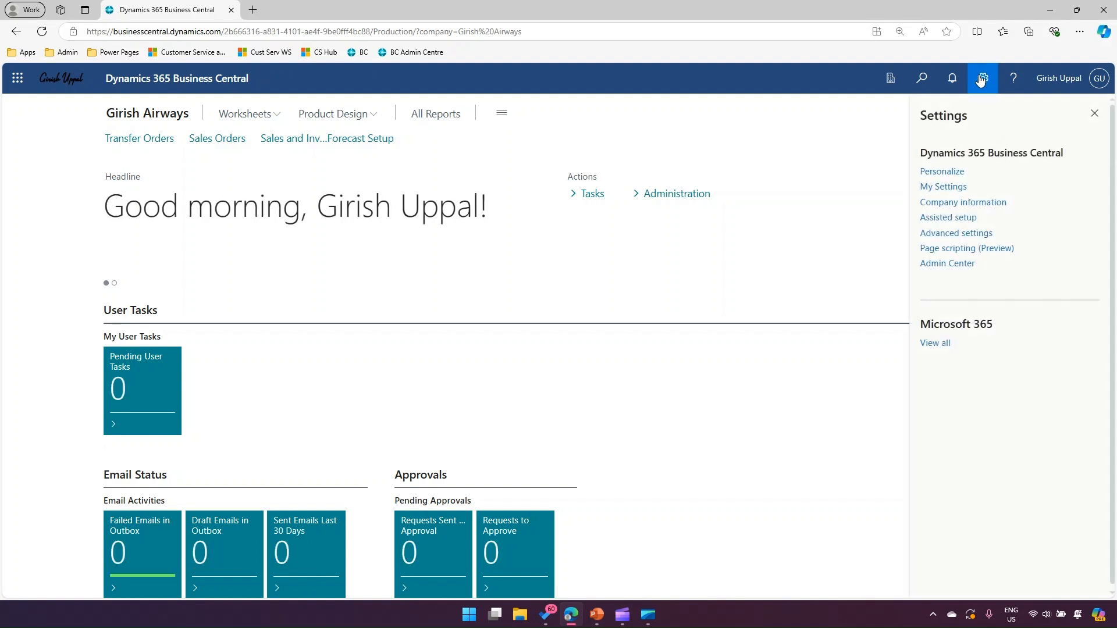
left_click(973, 203)
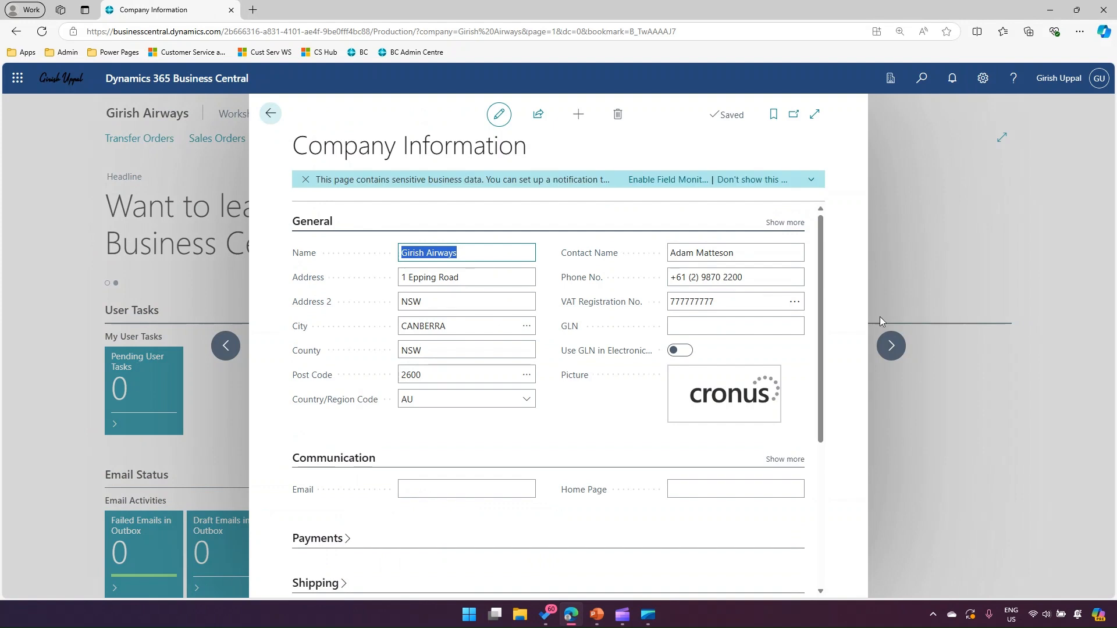
scroll(818, 313, "down", 4)
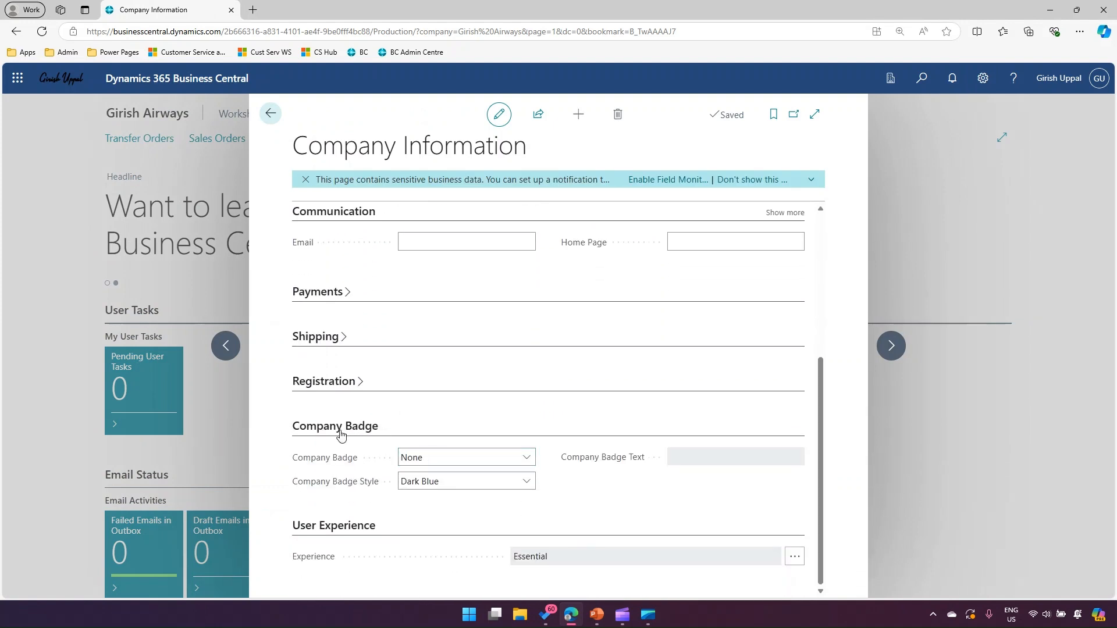
left_click(509, 244)
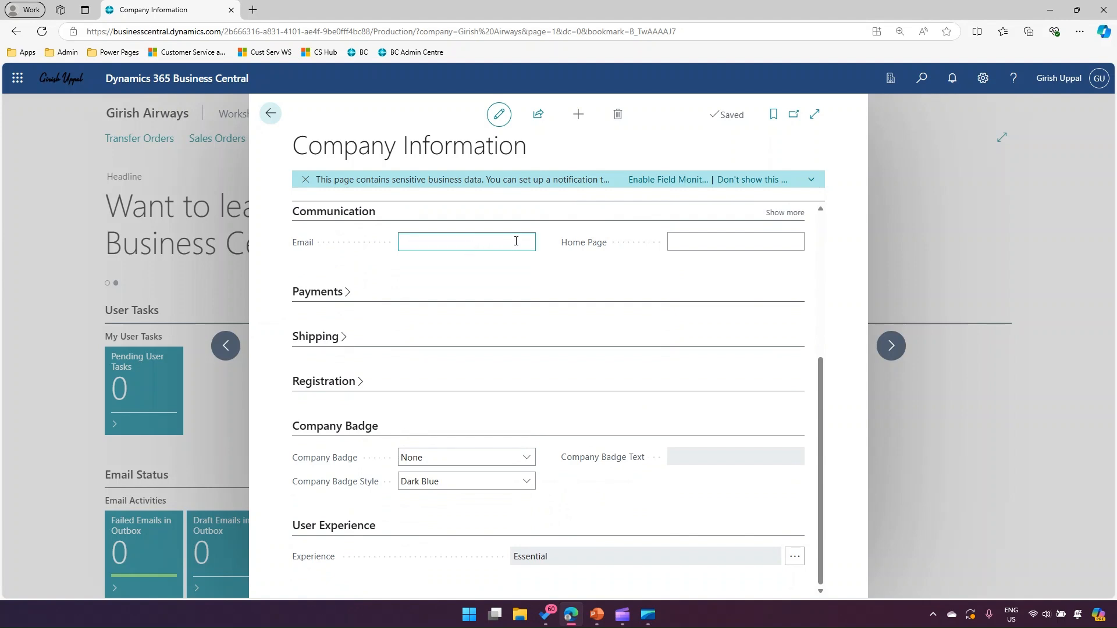
Set the company badge to Custom and its style to Deep Purple, leaving the badge text empty
left_click(466, 458)
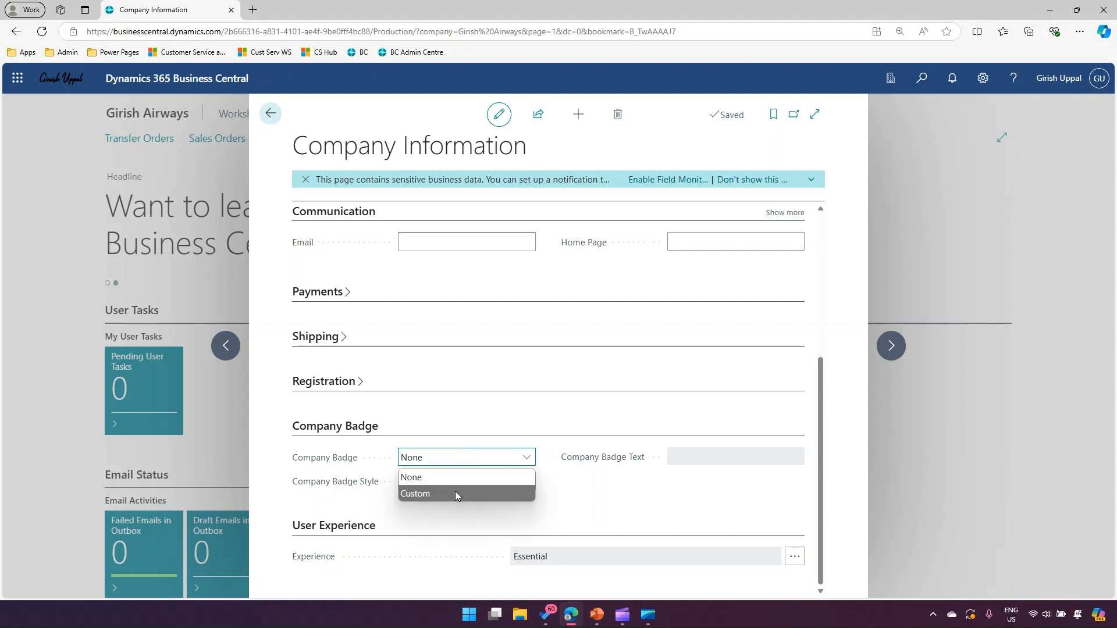
left_click(615, 482)
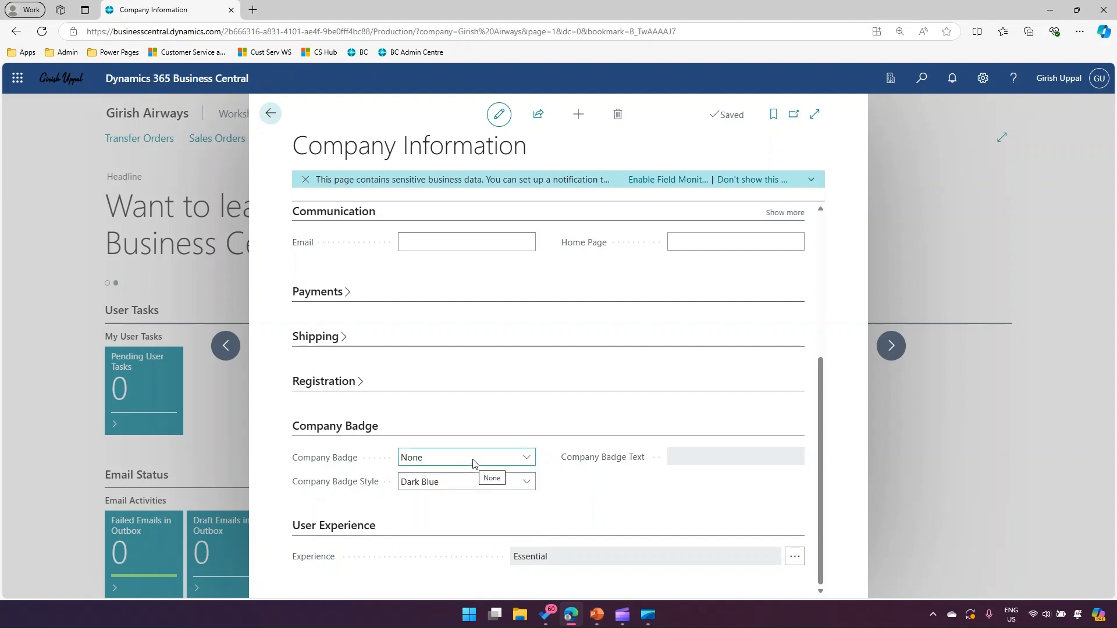
left_click(473, 459)
left_click(464, 490)
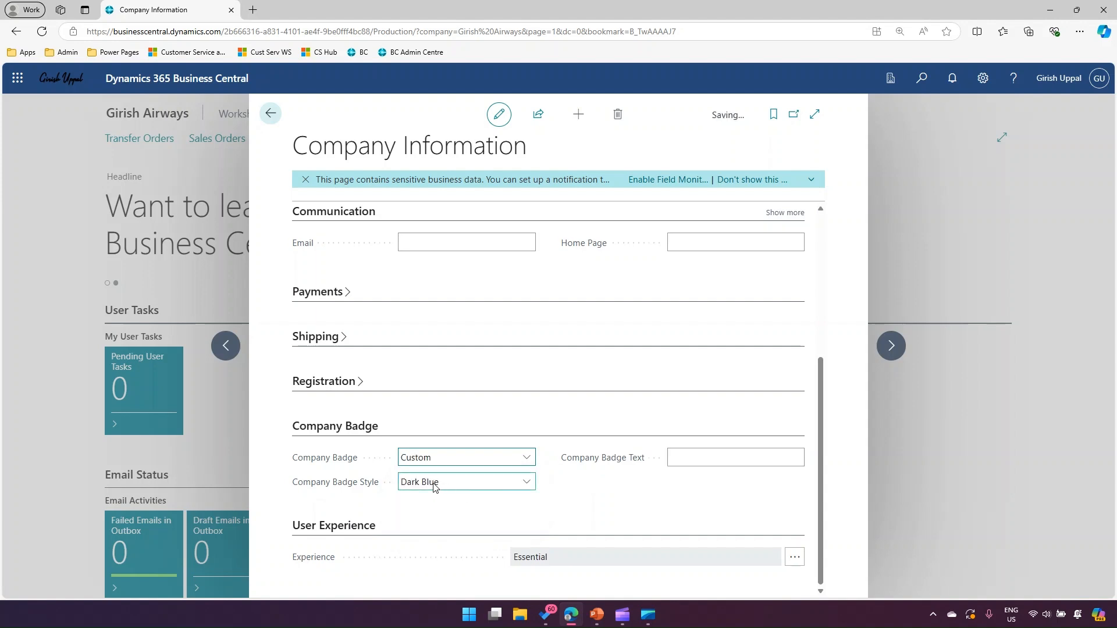
left_click(447, 484)
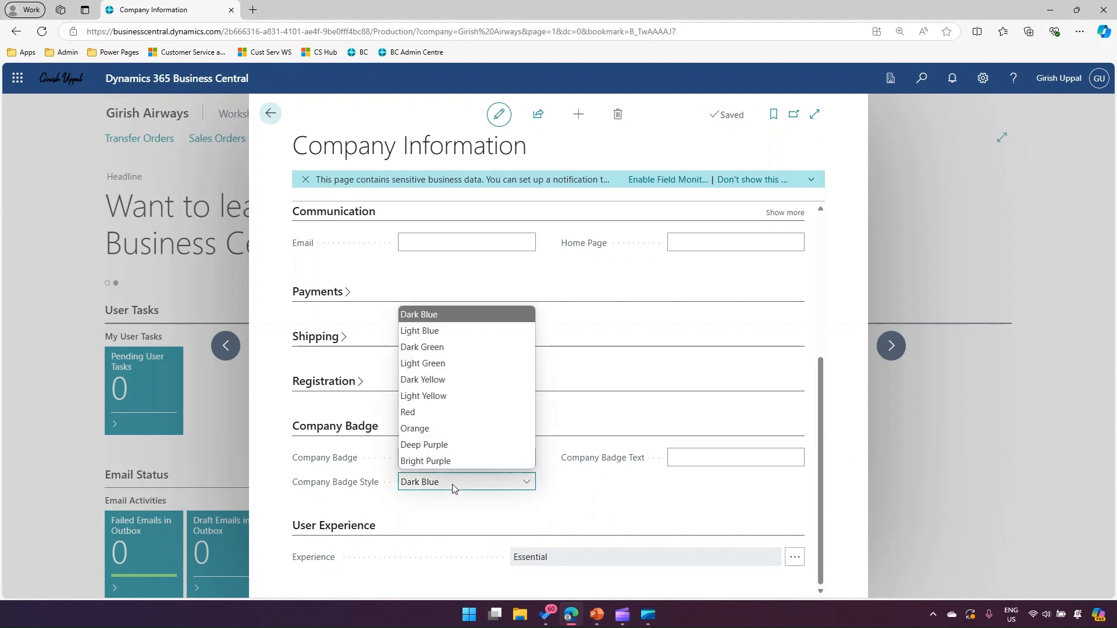
left_click(456, 444)
left_click(676, 454)
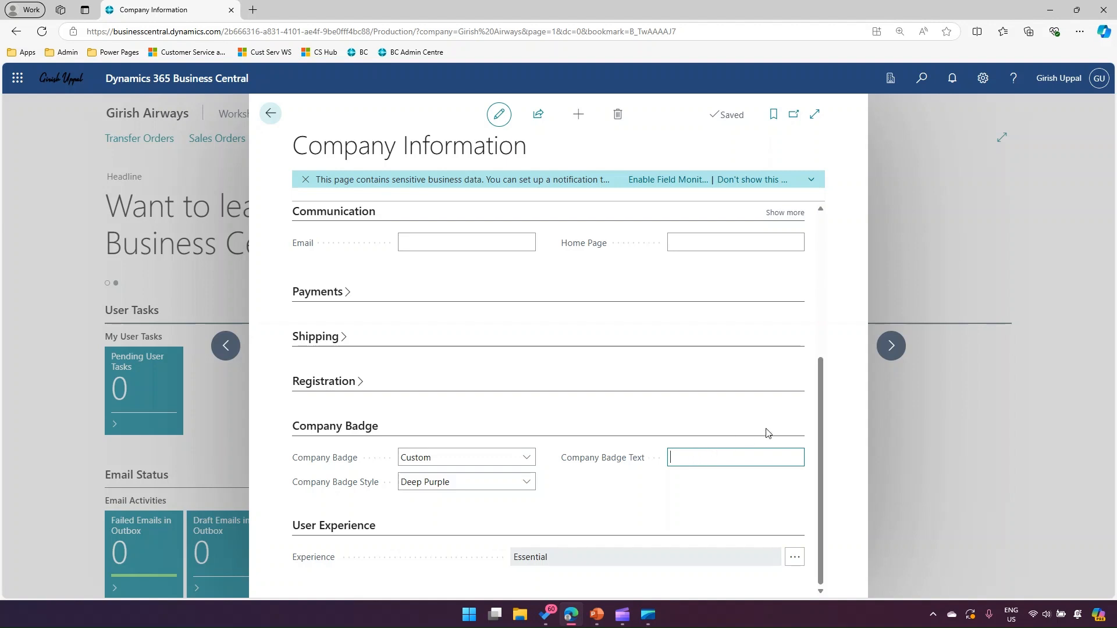
Reload the Company Information page, then check its Company Badge settings and the badge icons in the available companies list
left_click(1031, 221)
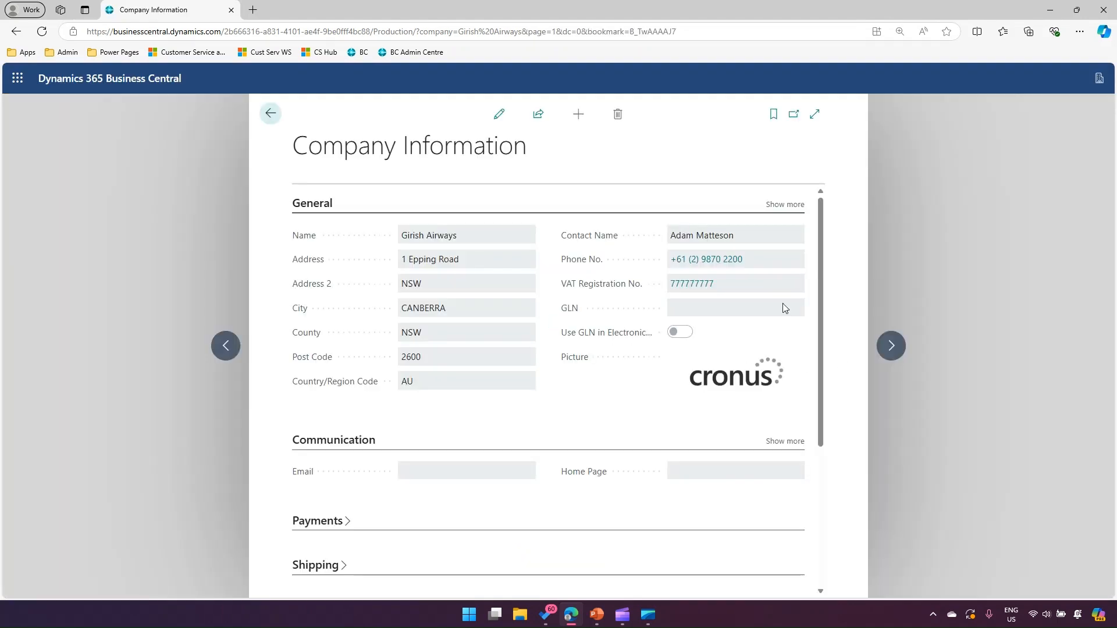
scroll(727, 482, "down", 5)
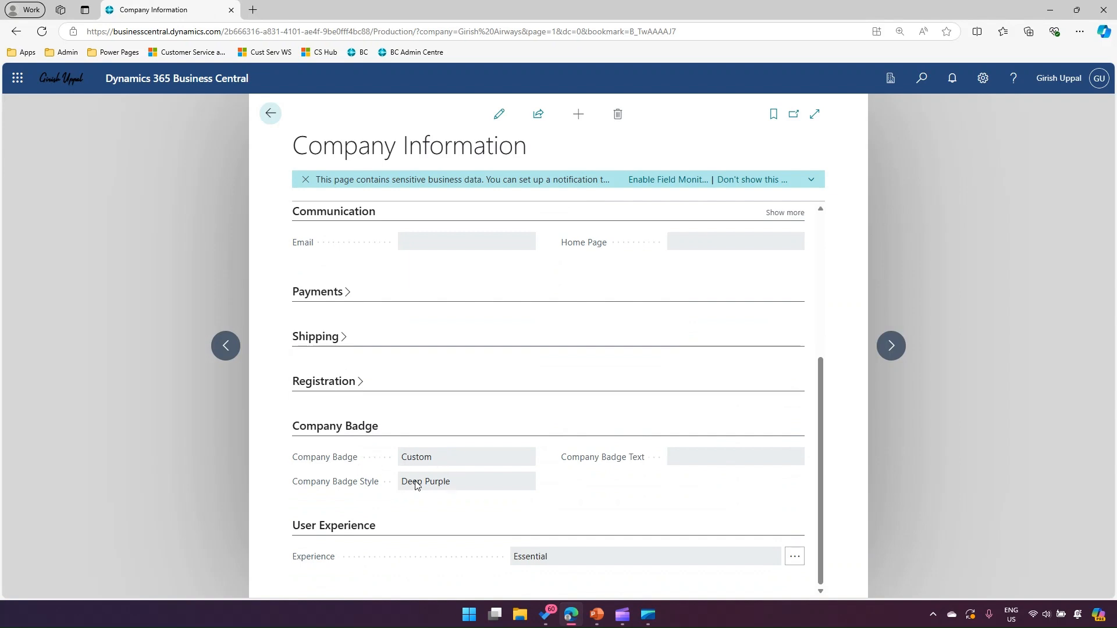
left_click(890, 78)
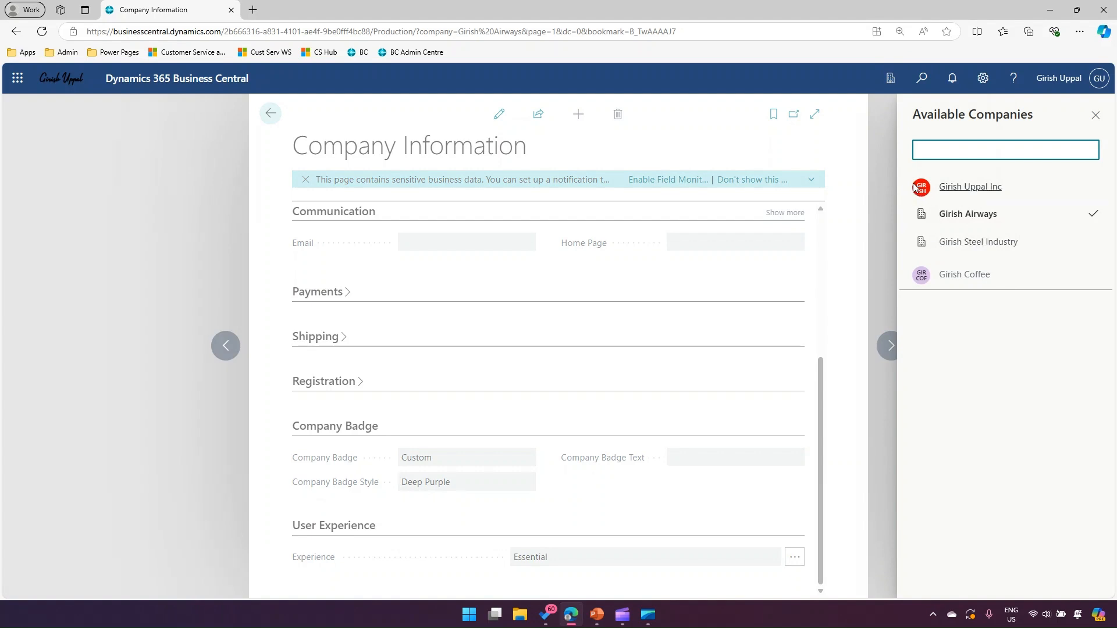
left_click(843, 415)
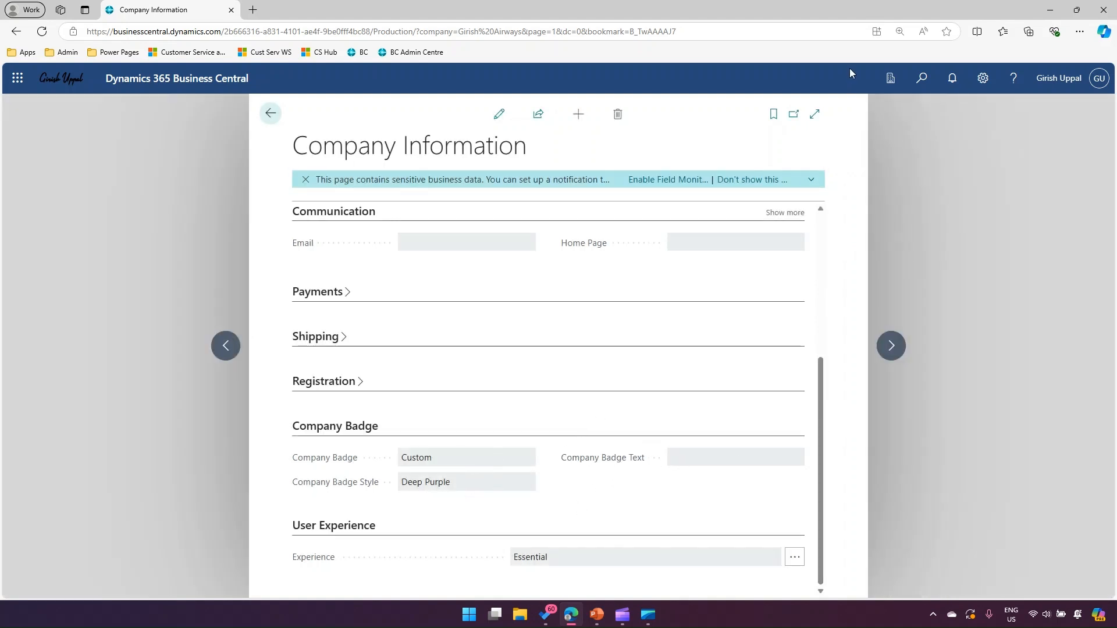
Return to the Girish Airways home page and check that company's entry in the available companies list
left_click(271, 116)
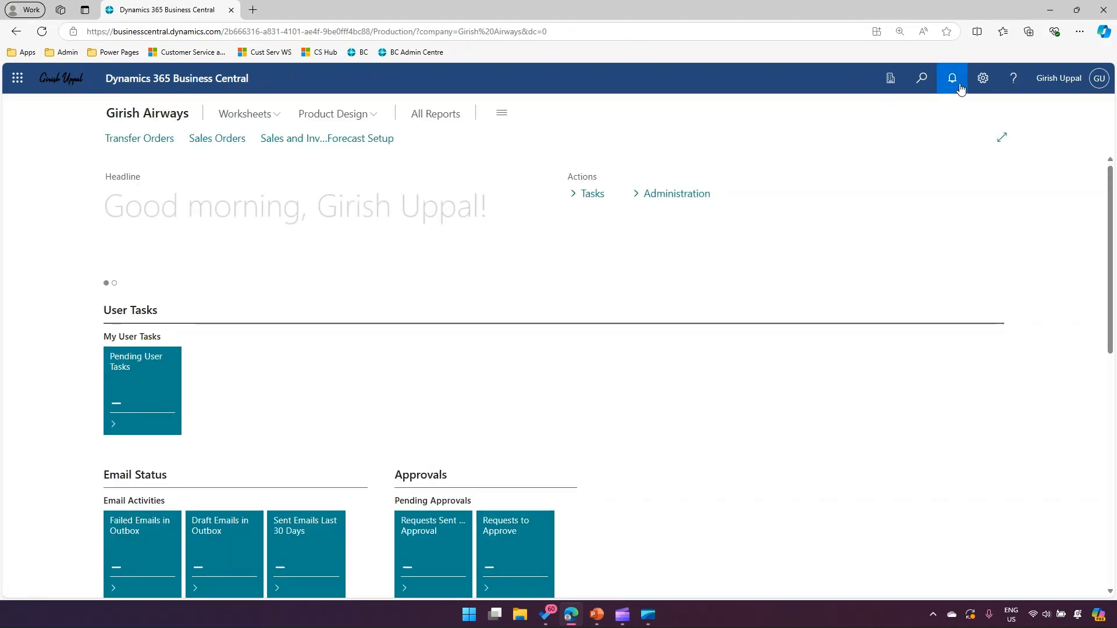
left_click(890, 78)
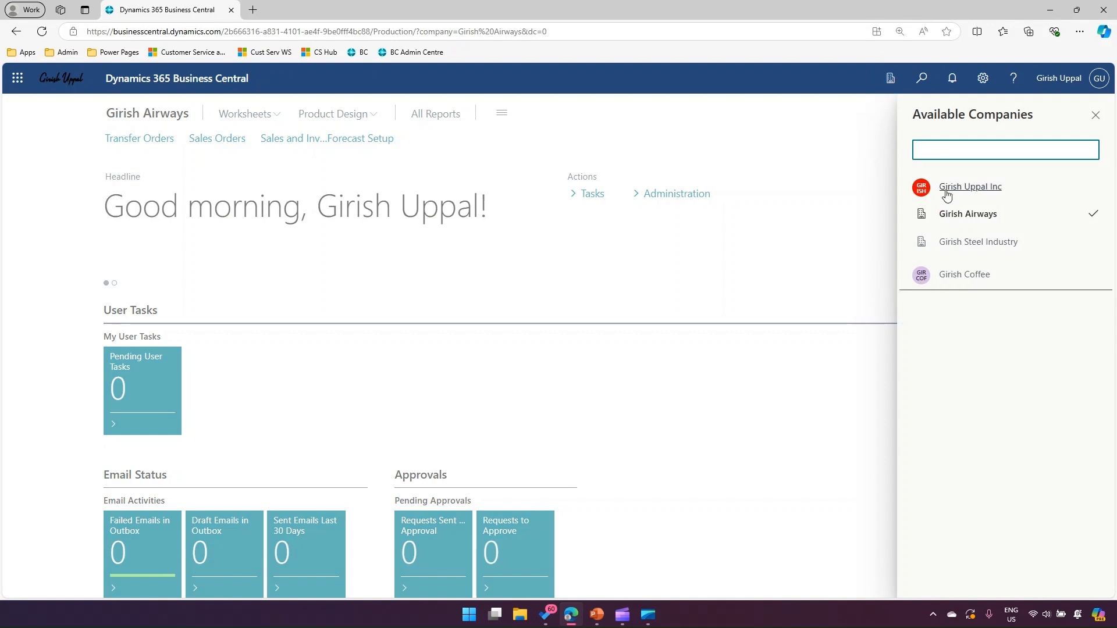
left_click(955, 216)
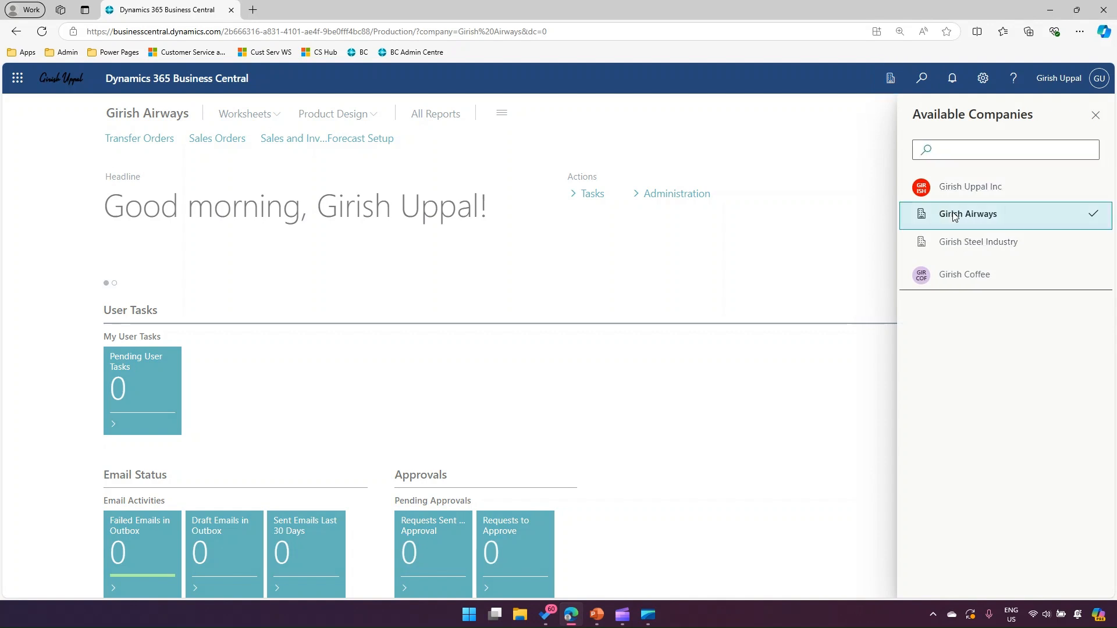
Open the Company Information page of Girish Airways again at its Company Badge section
left_click(983, 78)
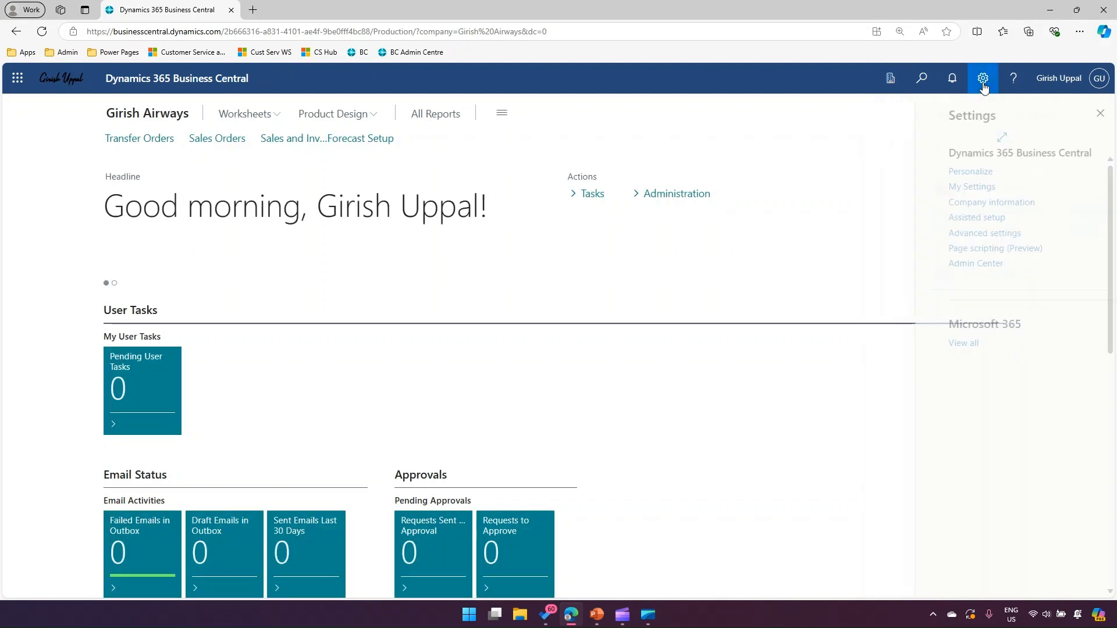
left_click(963, 202)
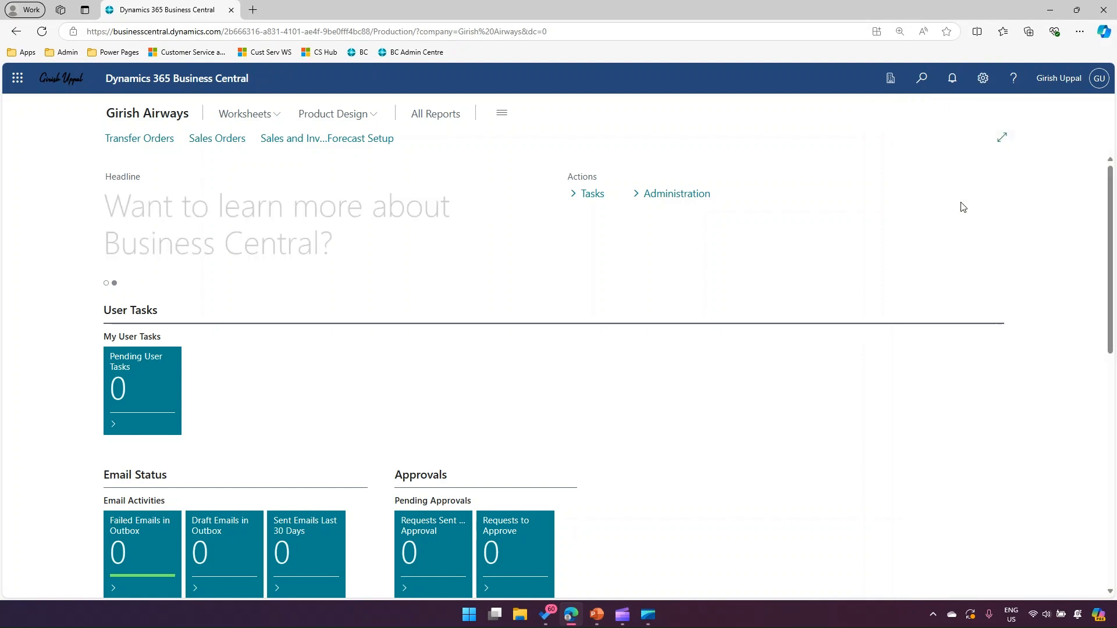
scroll(578, 460, "down", 5)
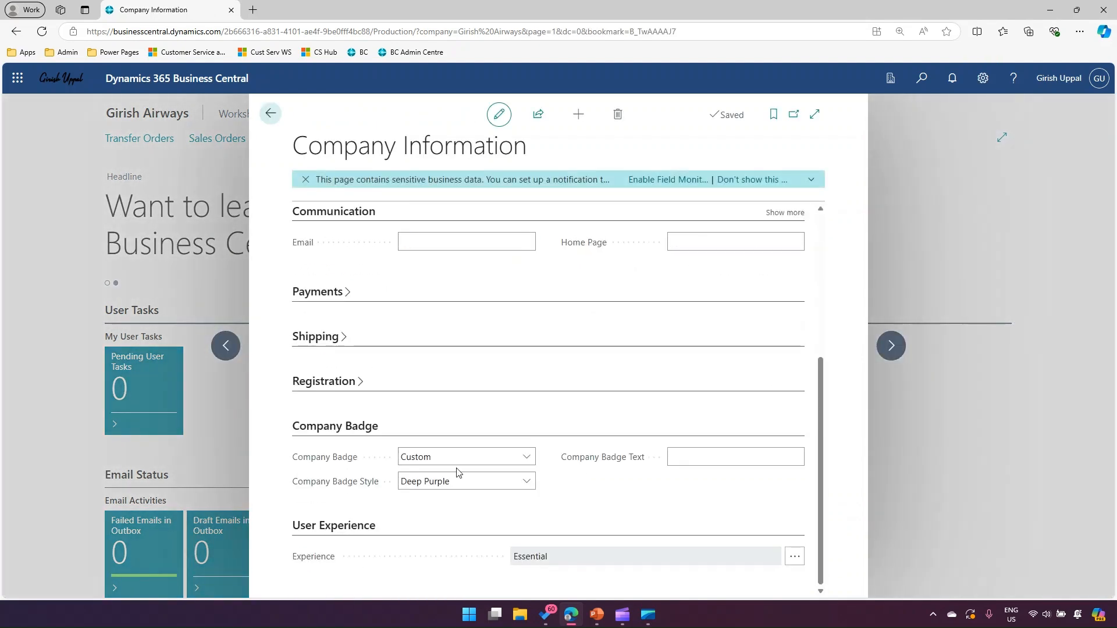
Set the company badge text of Girish Airways to AIR, keeping the Custom badge and Deep Purple style
left_click(438, 466)
left_click(430, 492)
left_click(428, 489)
left_click(429, 490)
left_click(678, 460)
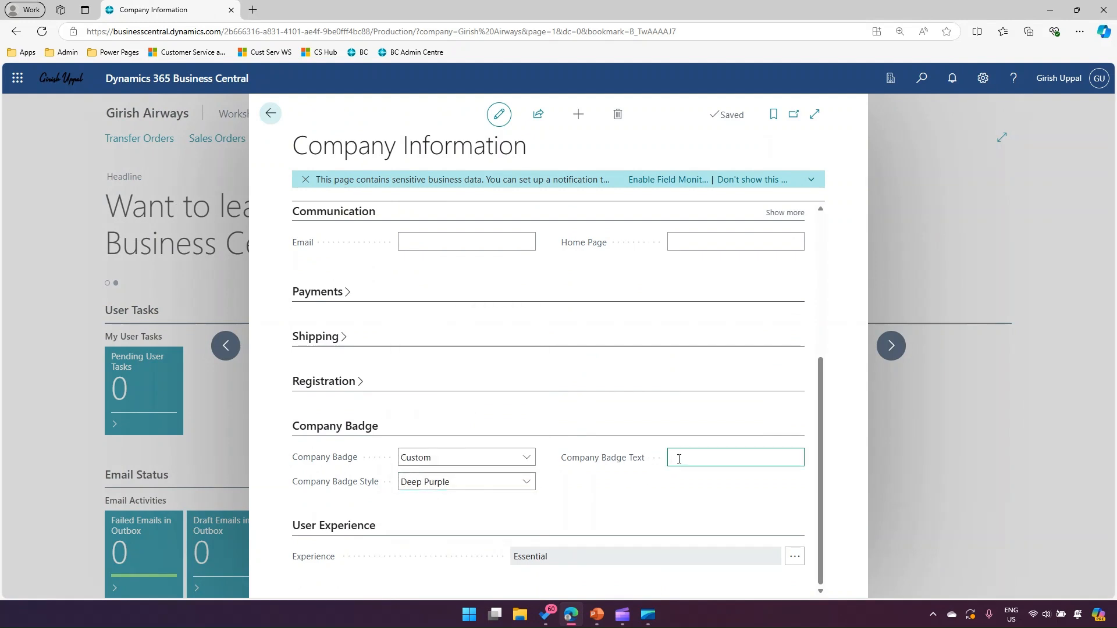
type("AIR")
left_click(855, 465)
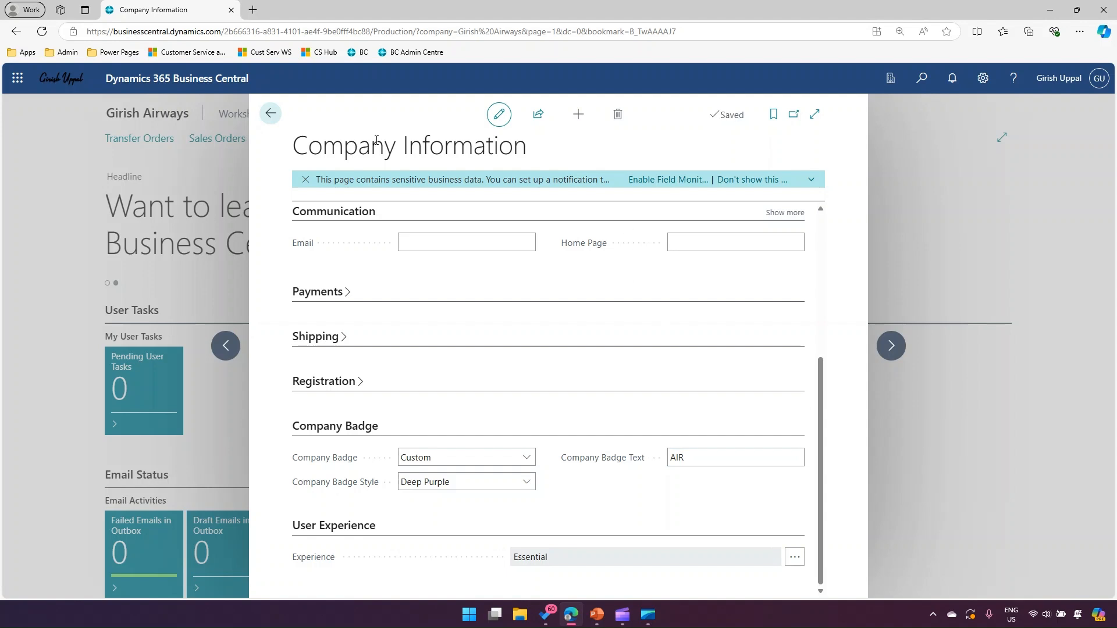
Reload the Company Information page, then switch to the Girish Steel Industry company from the available companies list
left_click(992, 185)
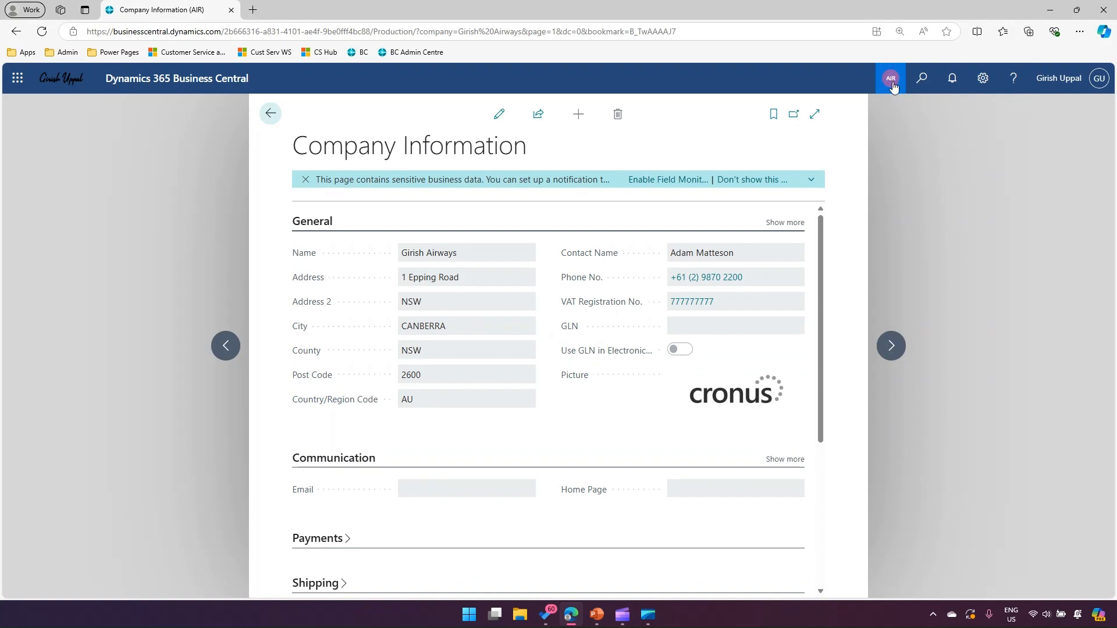
left_click(892, 79)
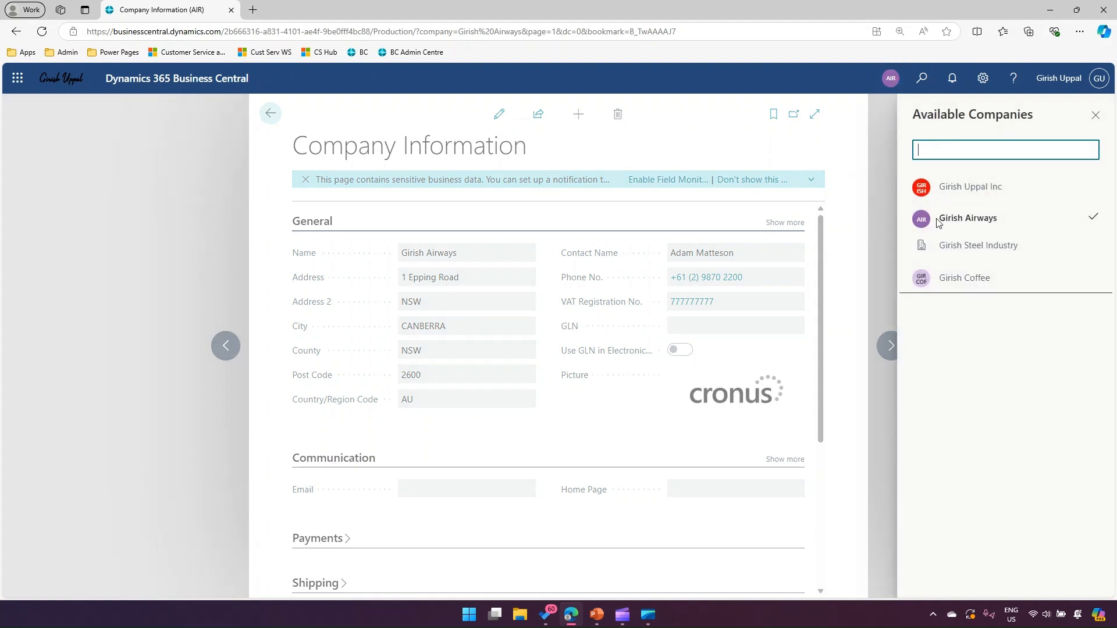
left_click(968, 249)
left_click(1062, 275)
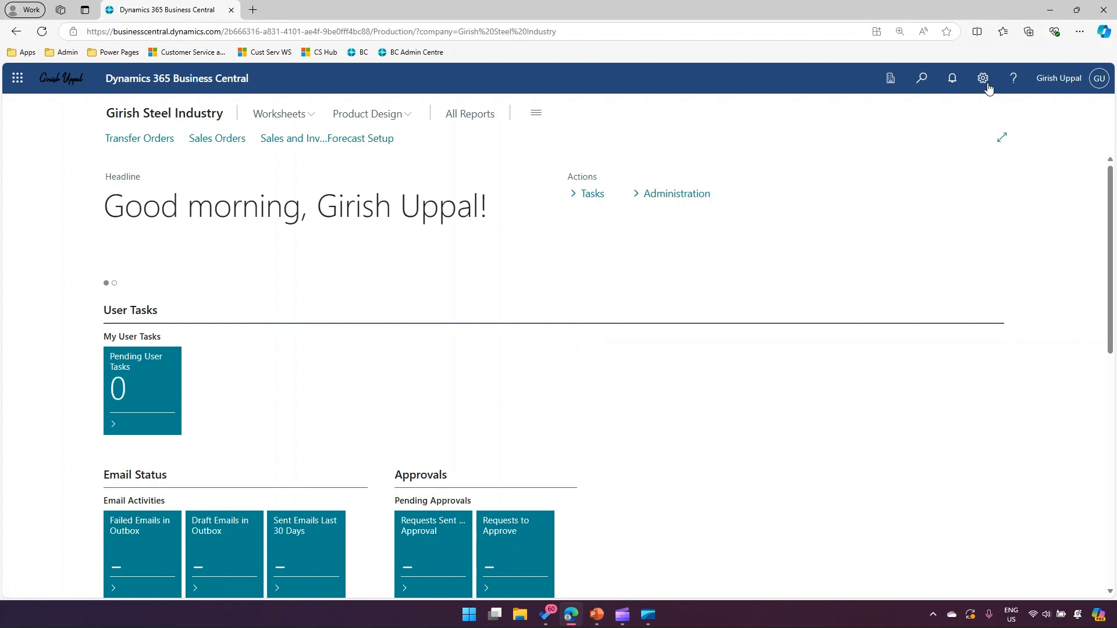
Open the Company Information page of Girish Steel Industry at its Company Badge section
left_click(988, 83)
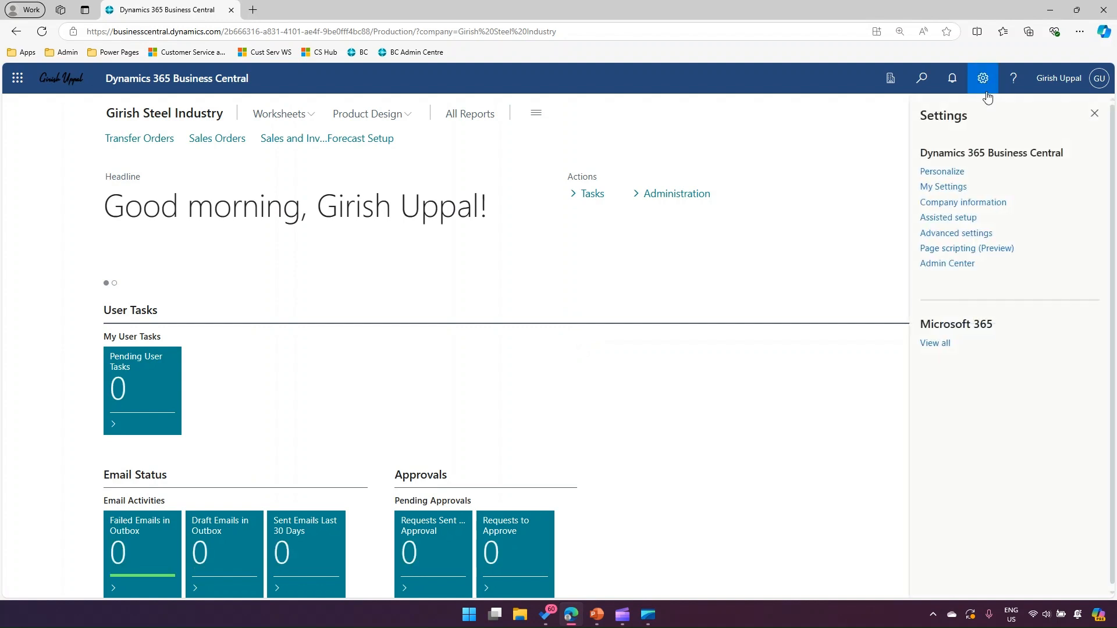
left_click(964, 203)
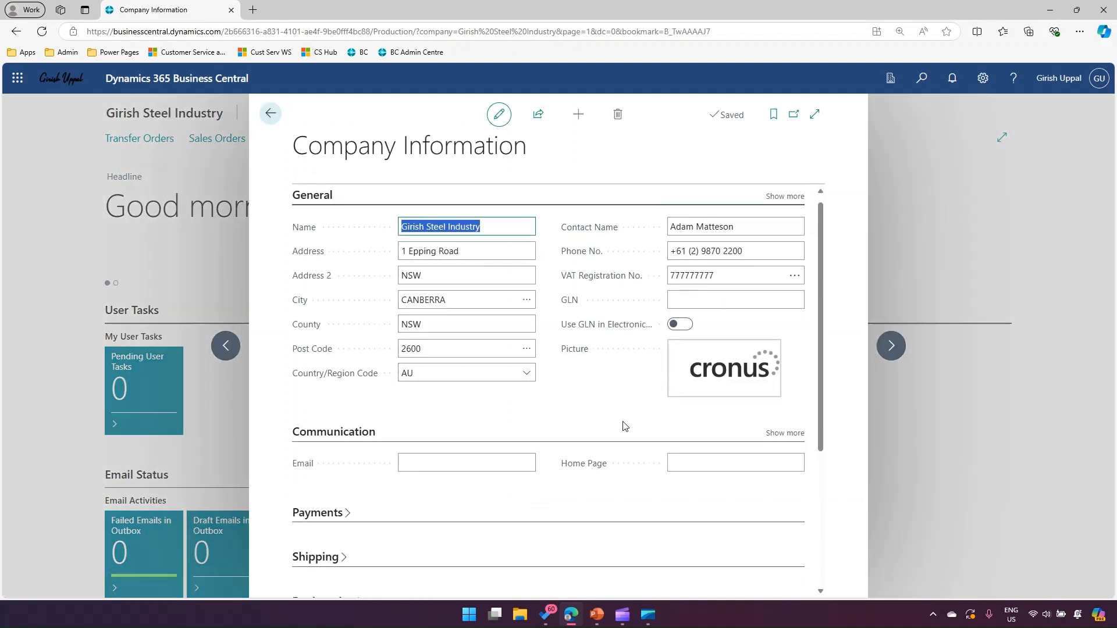
scroll(616, 430, "down", 3)
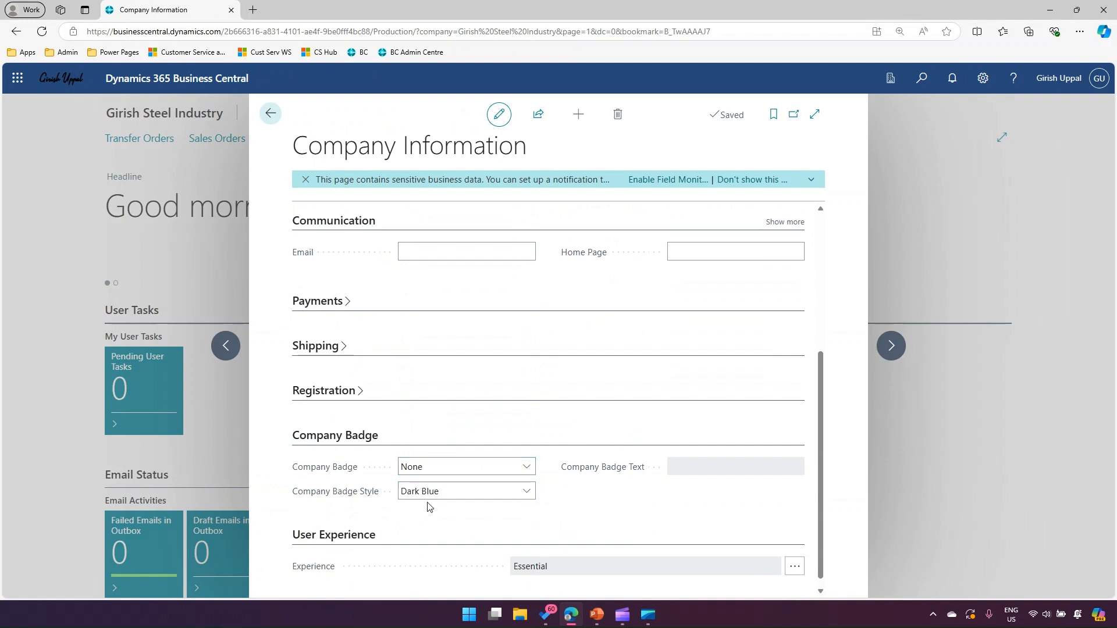
Set the company badge of Girish Steel Industry to Custom with the Light Green style and the badge text STEEL
left_click(425, 467)
left_click(424, 504)
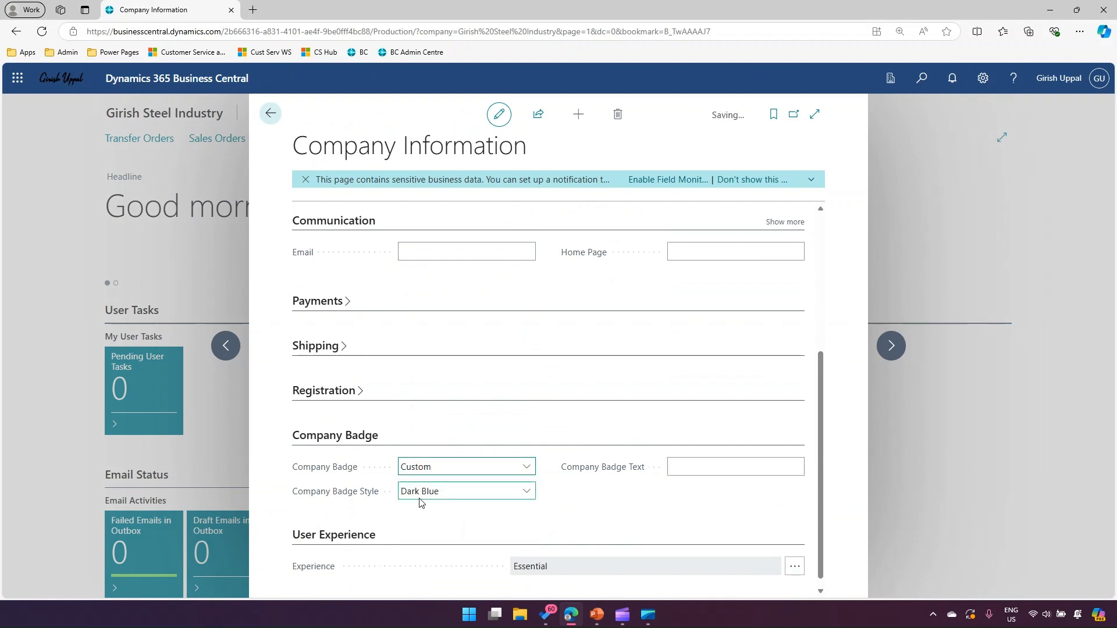
left_click(430, 499)
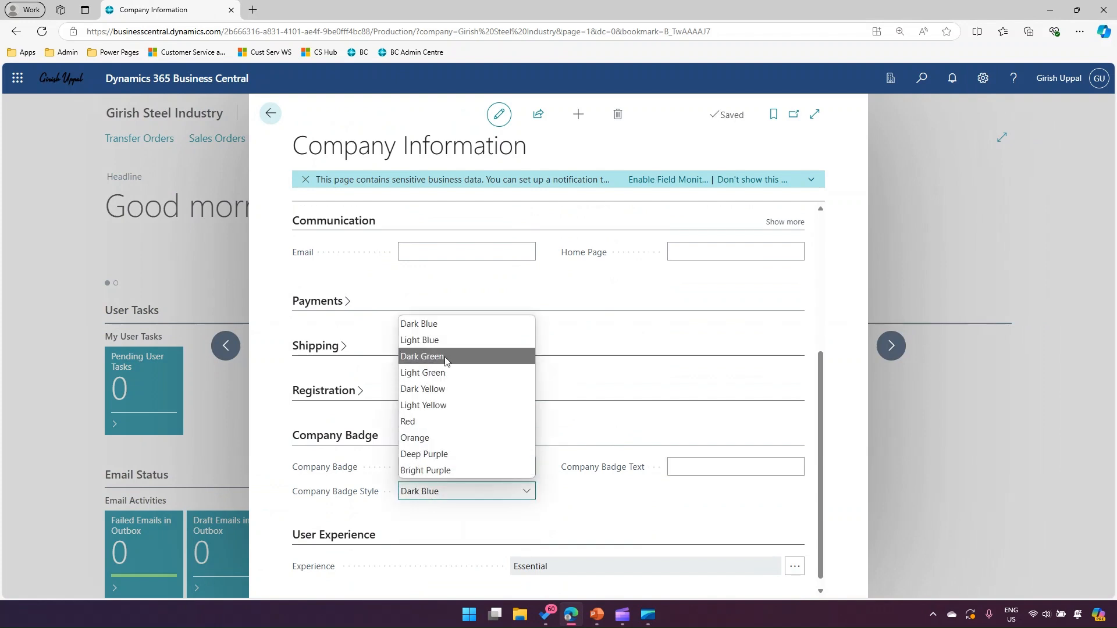
left_click(473, 373)
left_click(681, 463)
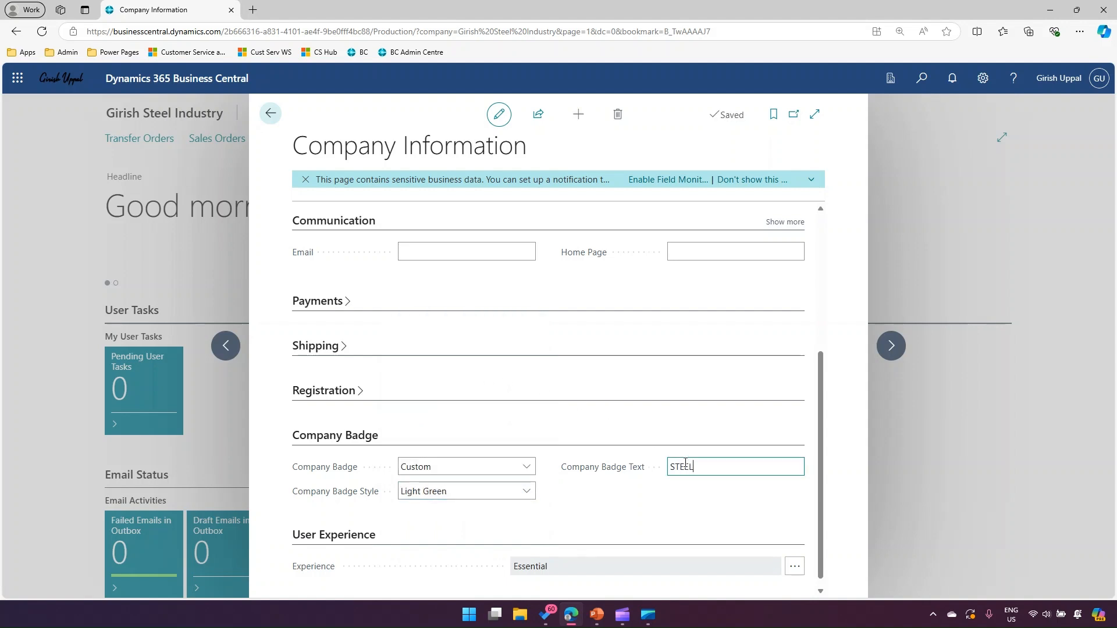
left_click(706, 495)
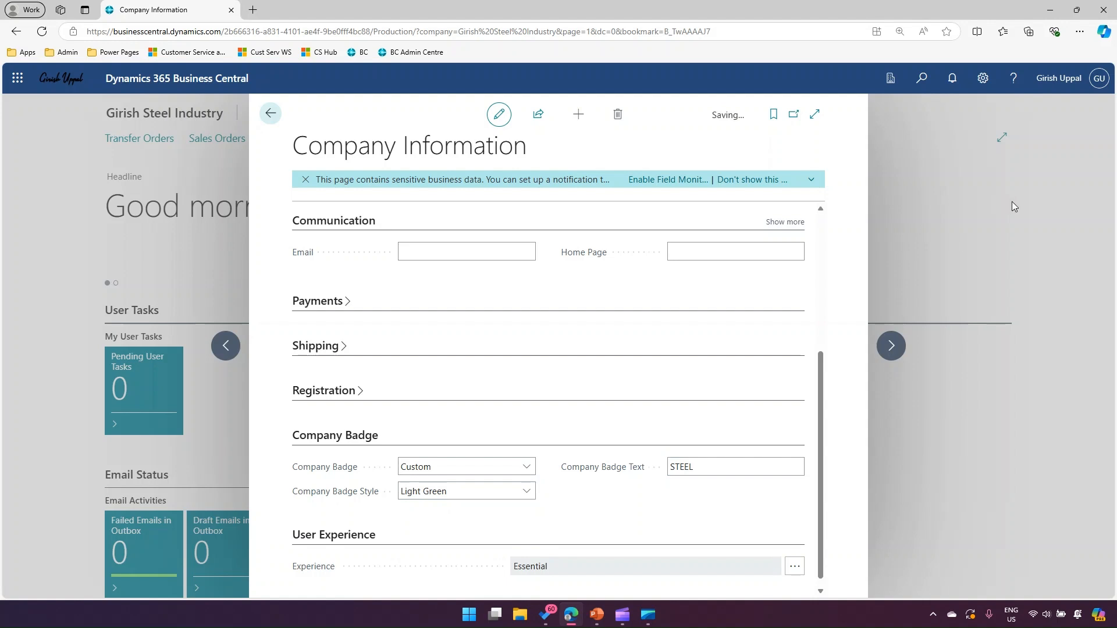
Reload the Company Information page and check the Girish Steel Industry badge in the available companies list
left_click(1048, 219)
left_click(679, 374)
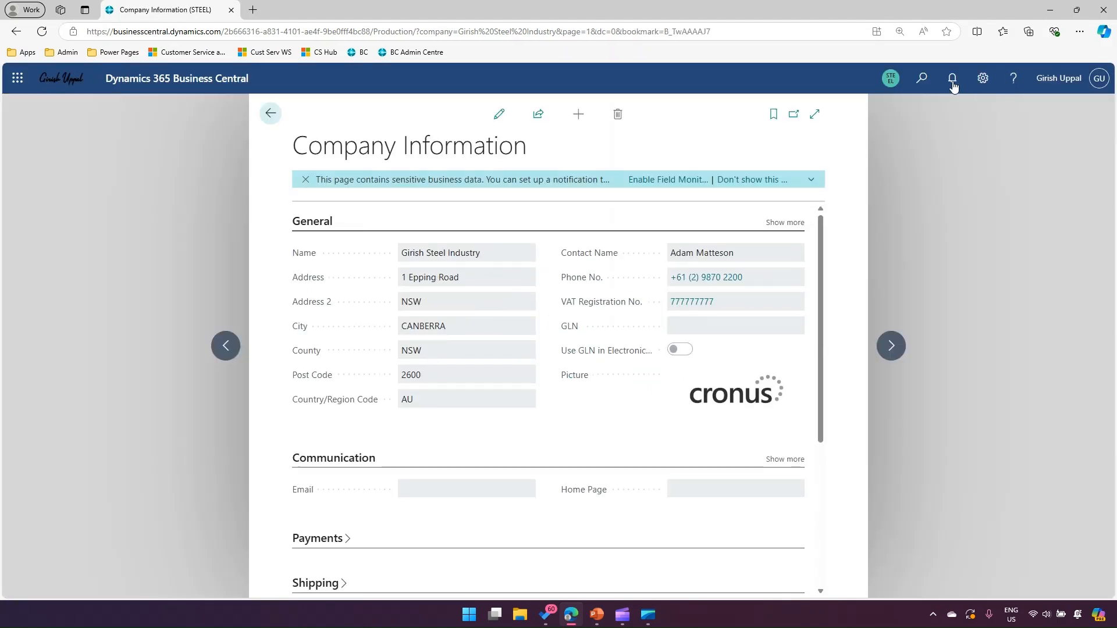
left_click(892, 80)
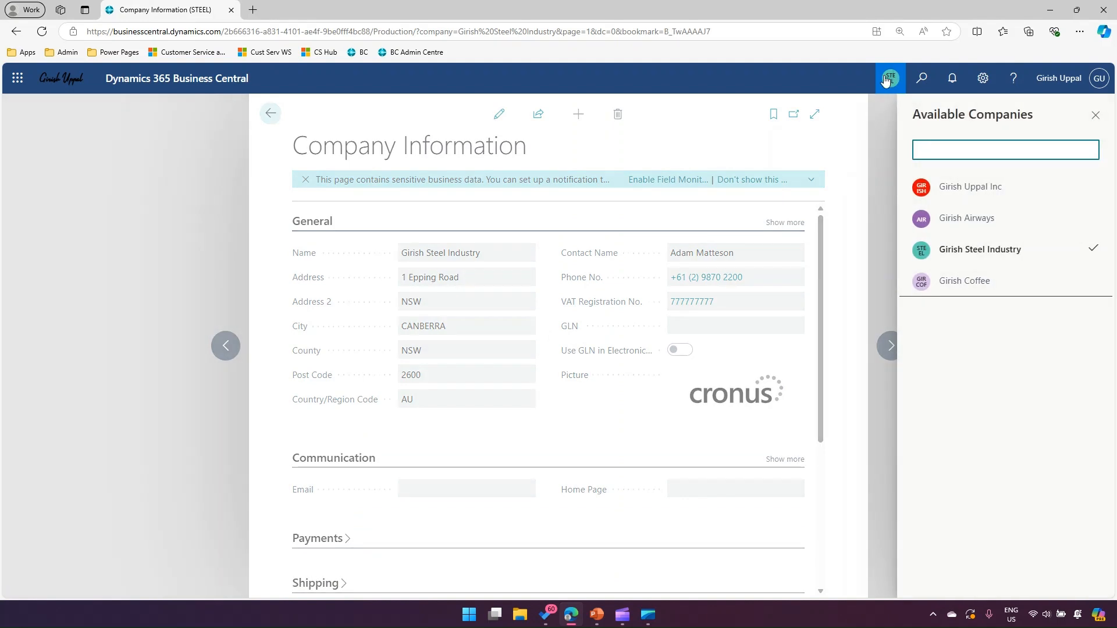